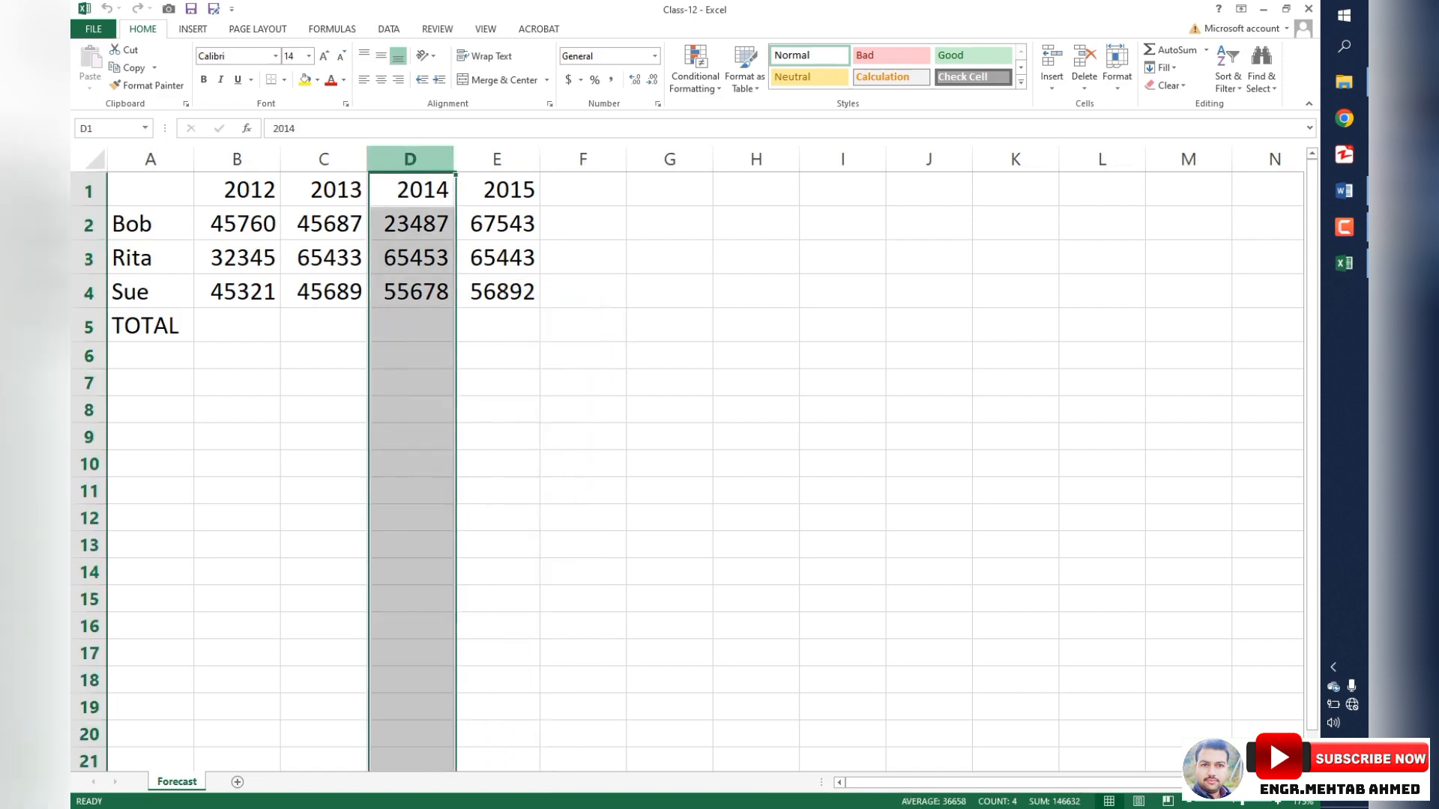
click(497, 159)
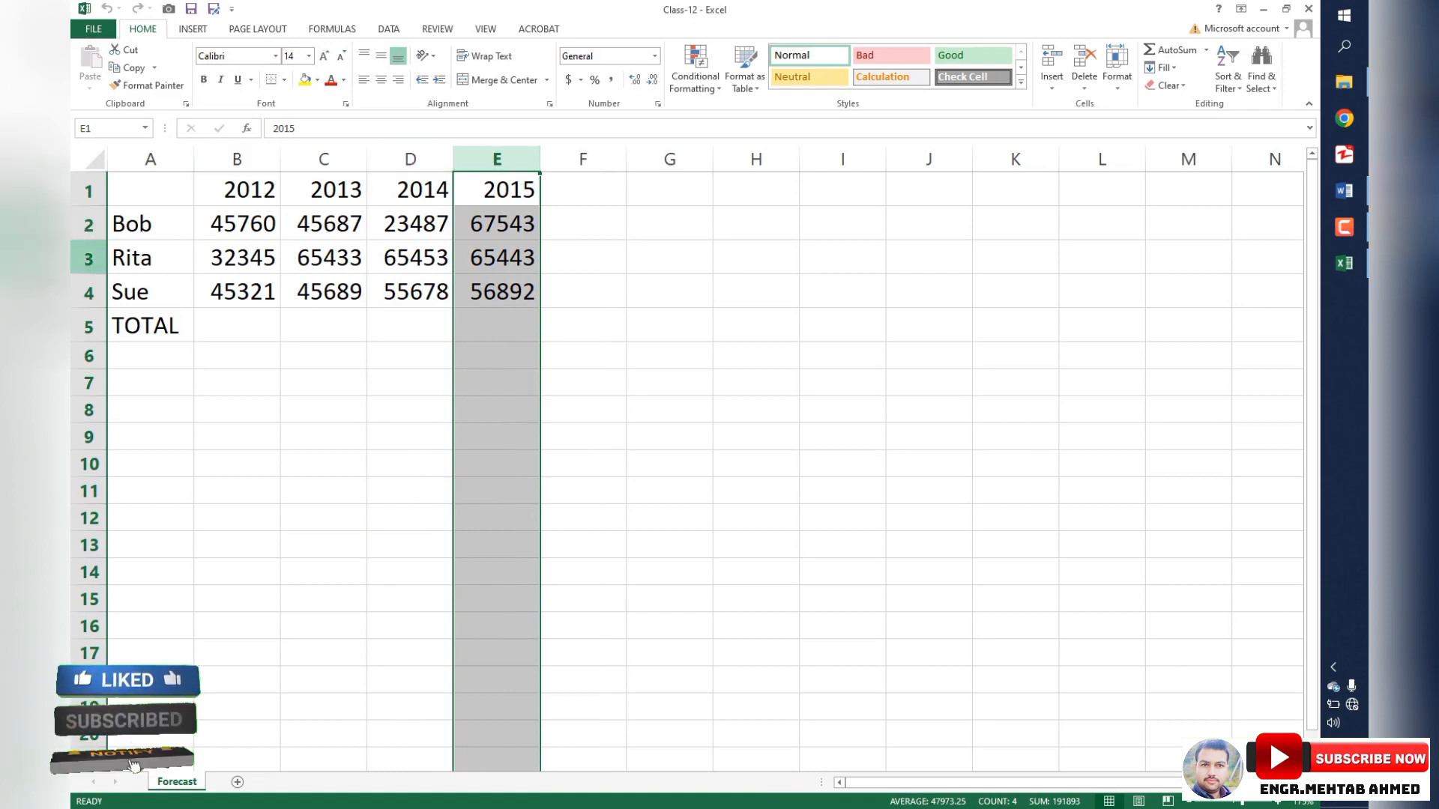
click(88, 259)
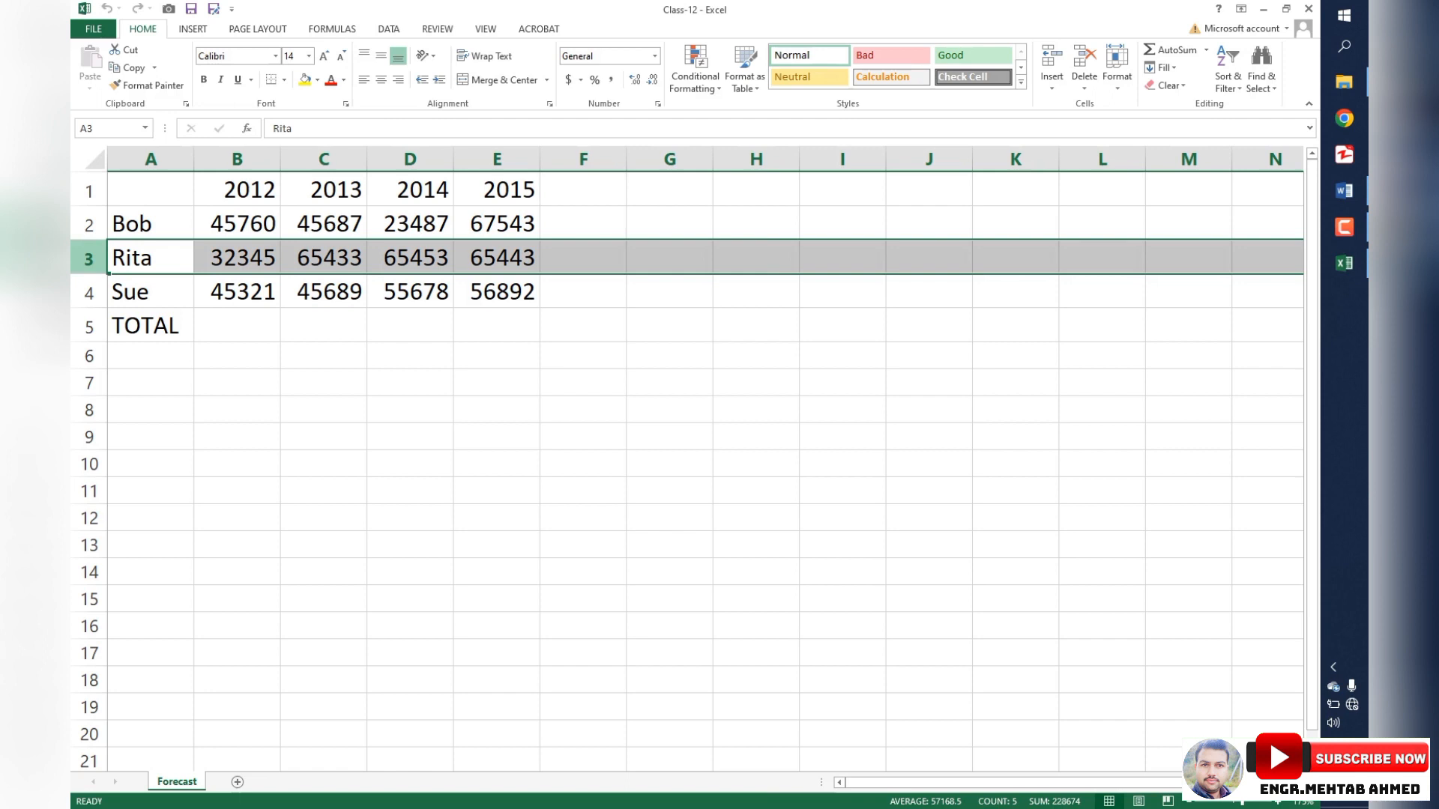
click(88, 224)
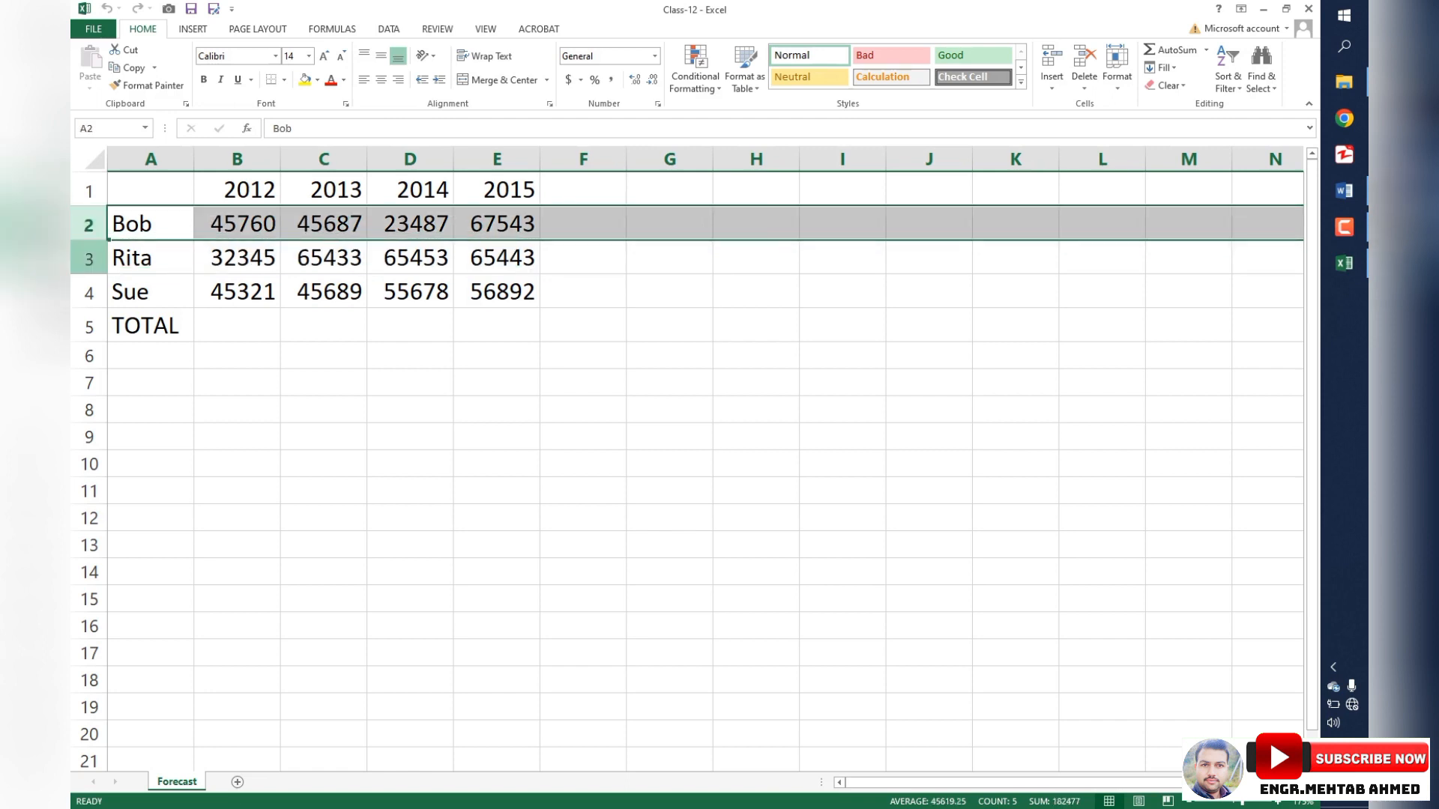
Insert a blank row above row 3, directly below the first person's row
right_click(84, 262)
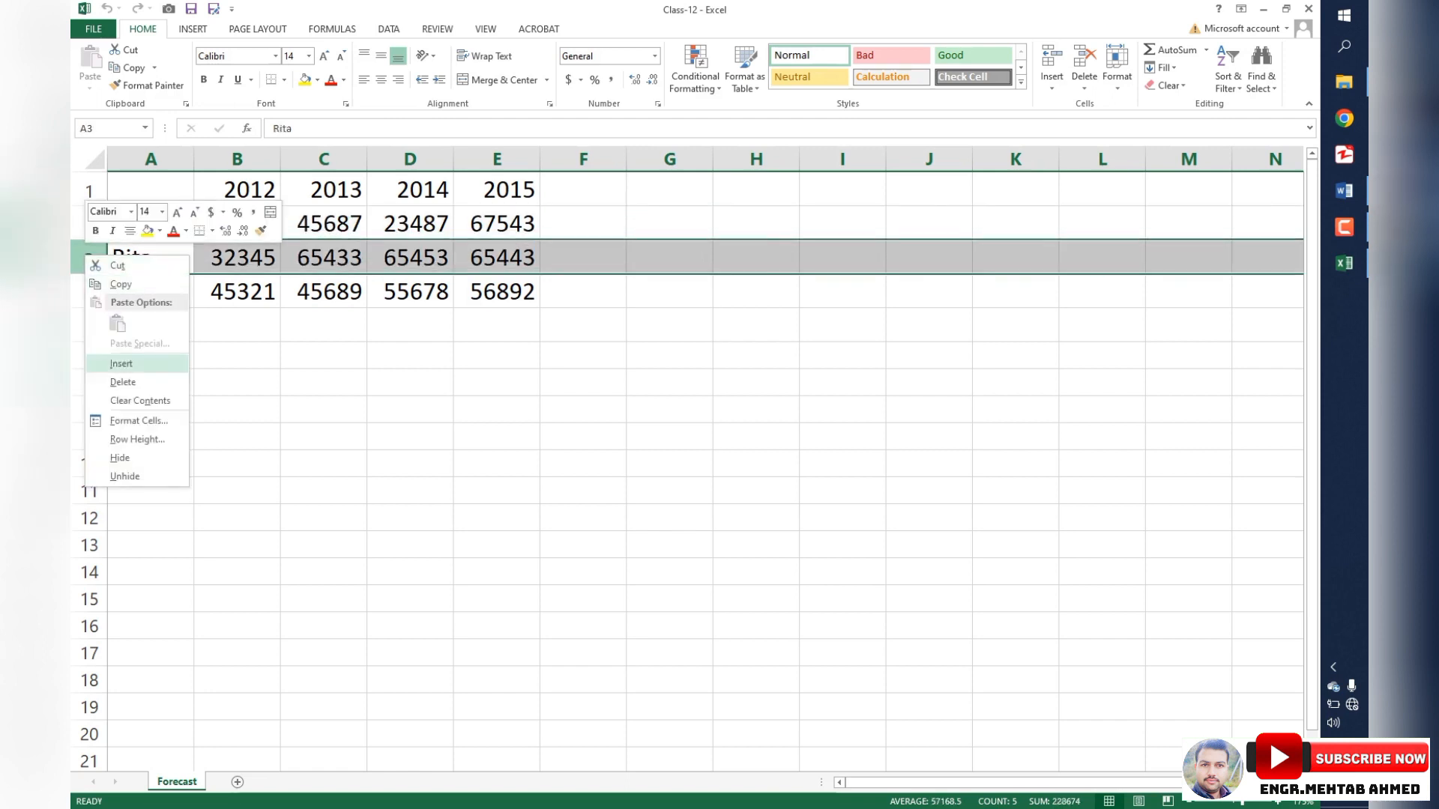
click(120, 364)
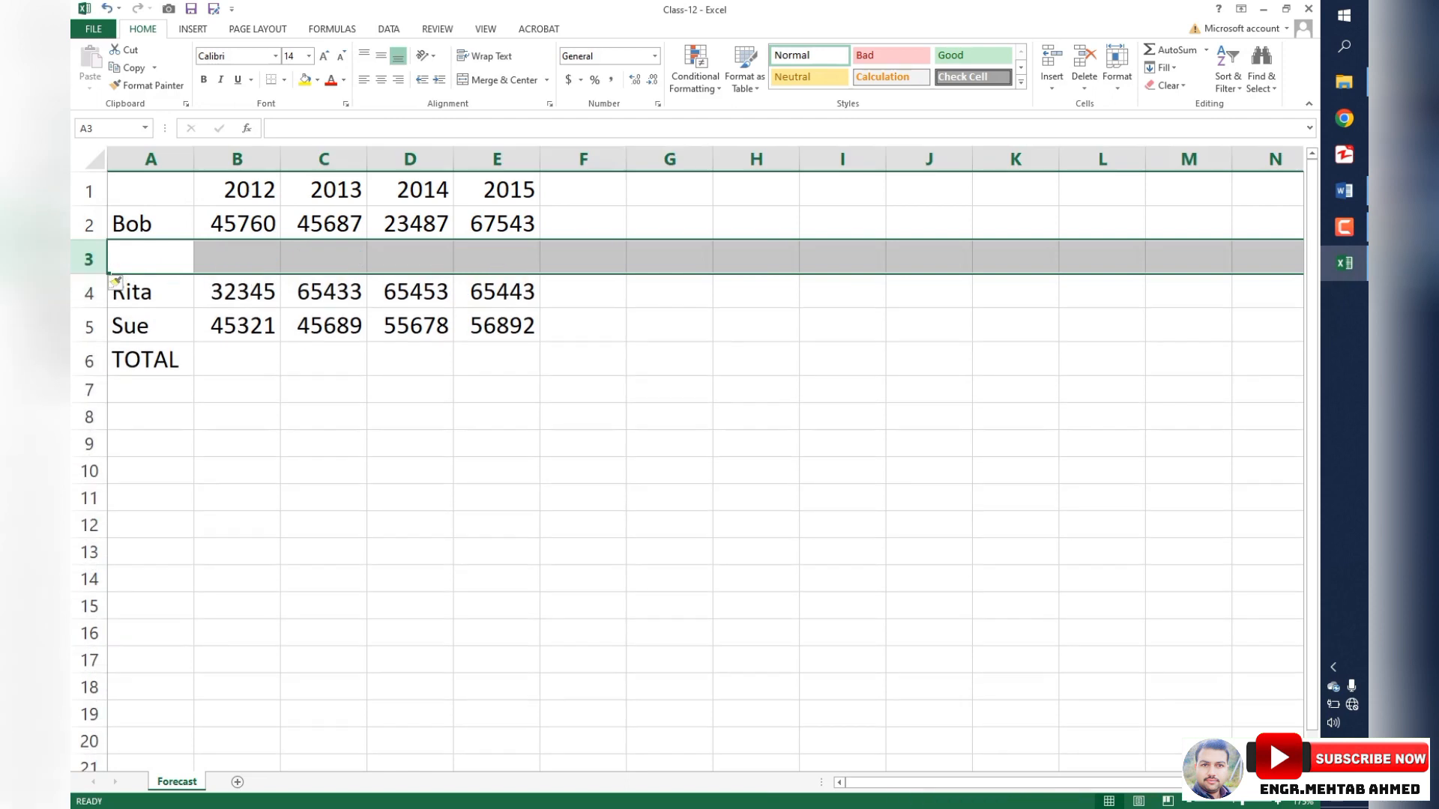
click(237, 389)
Insert a blank sheet row above row 5, the last person's row before TOTAL
click(88, 327)
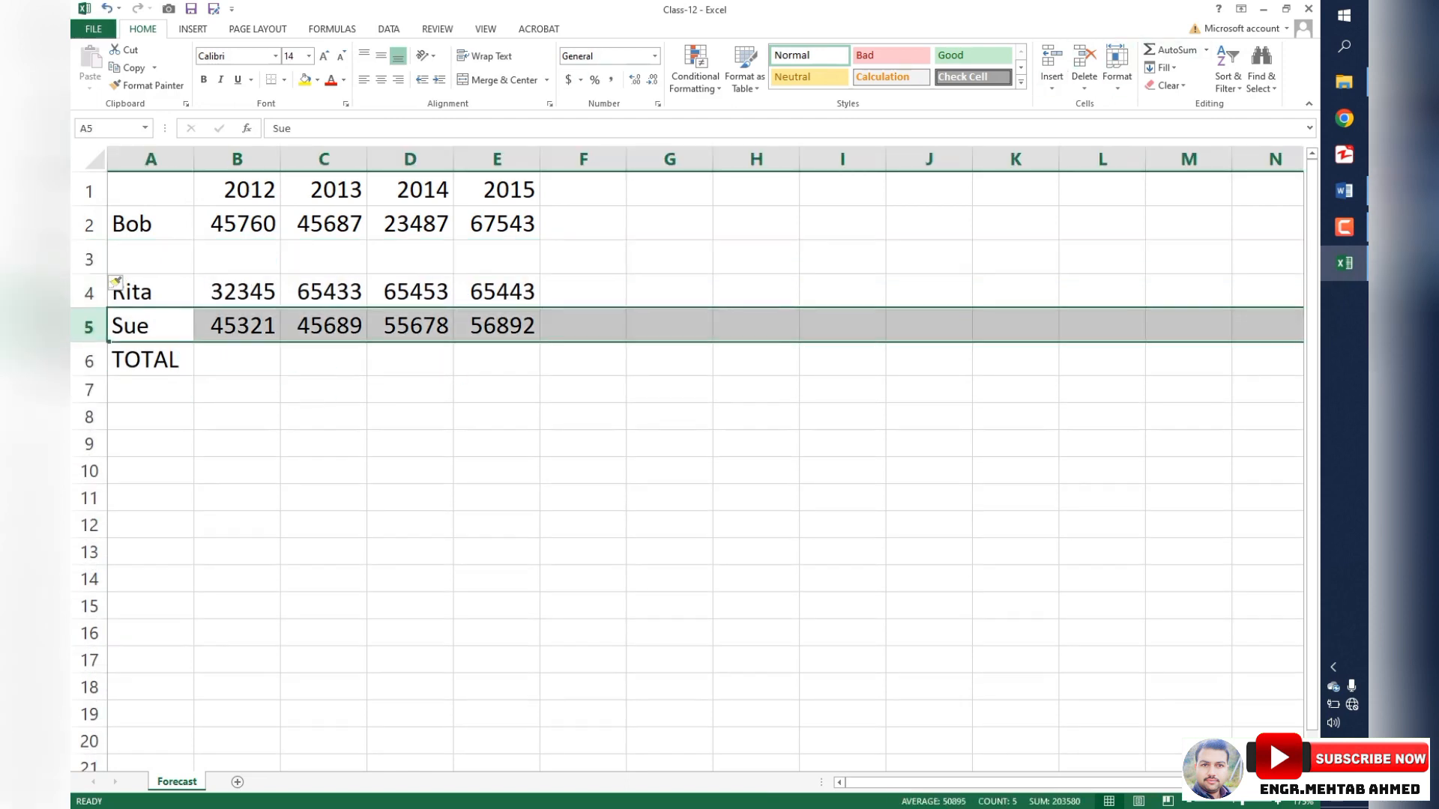
click(1052, 82)
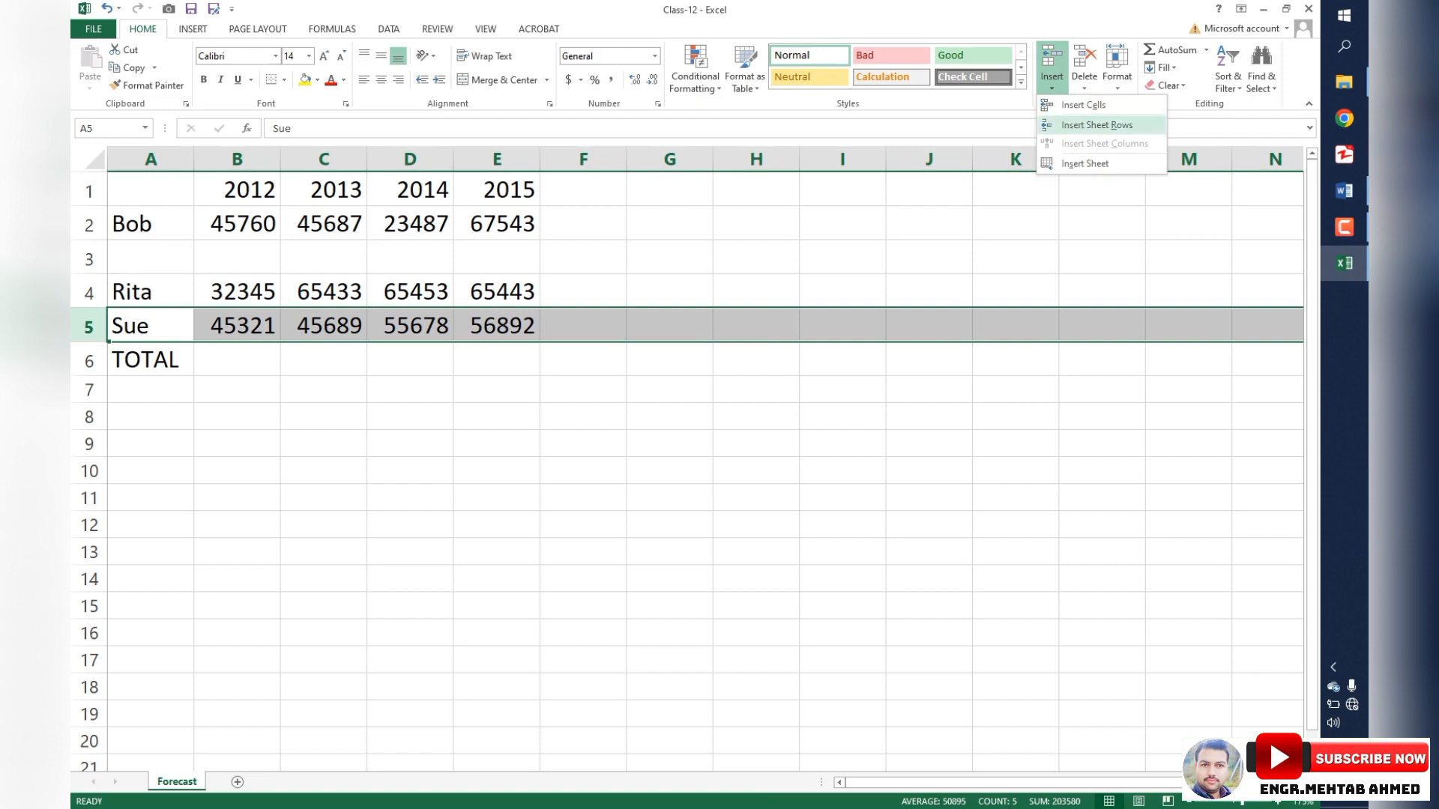
click(1097, 125)
click(496, 532)
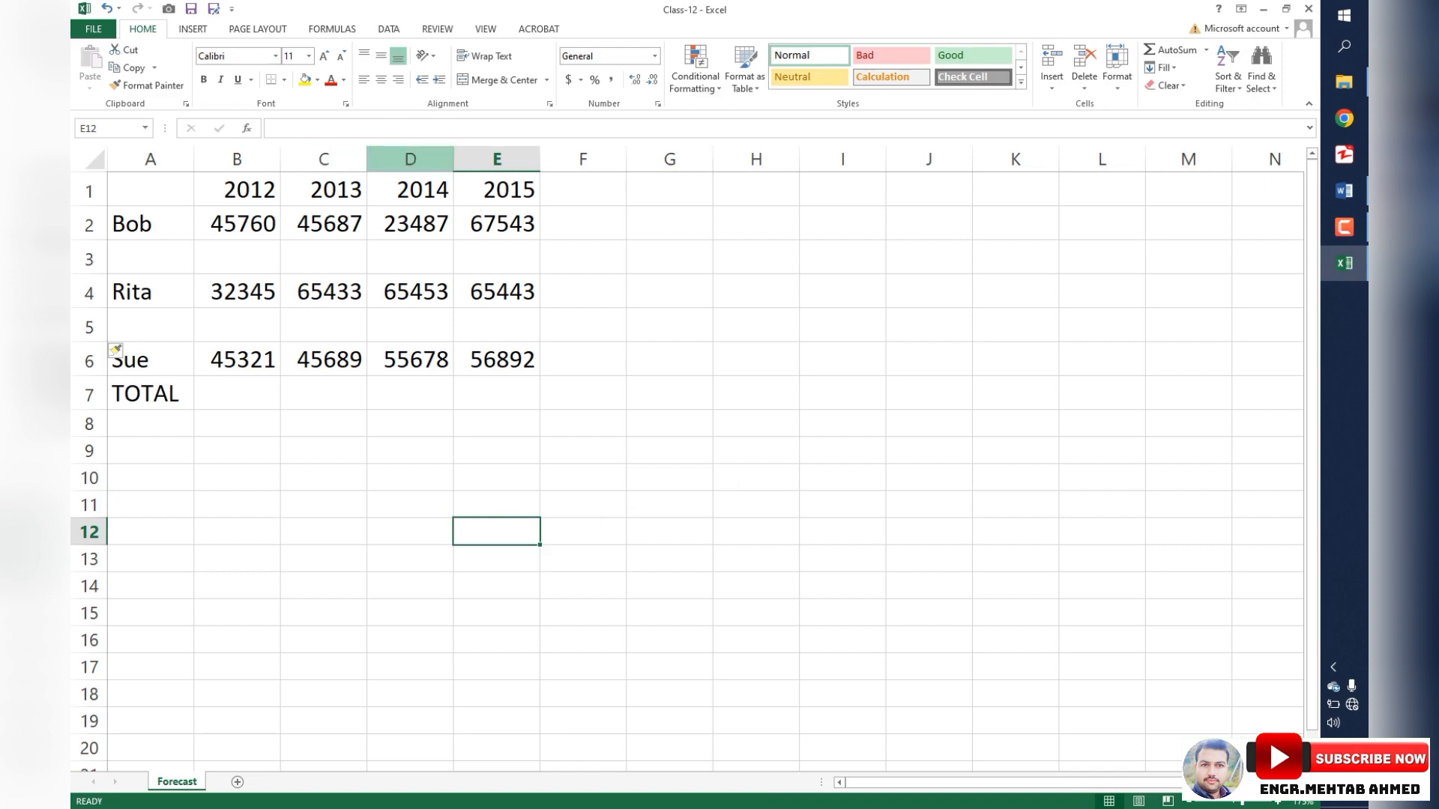
Insert a blank column before the 2014 column
click(411, 159)
right_click(416, 159)
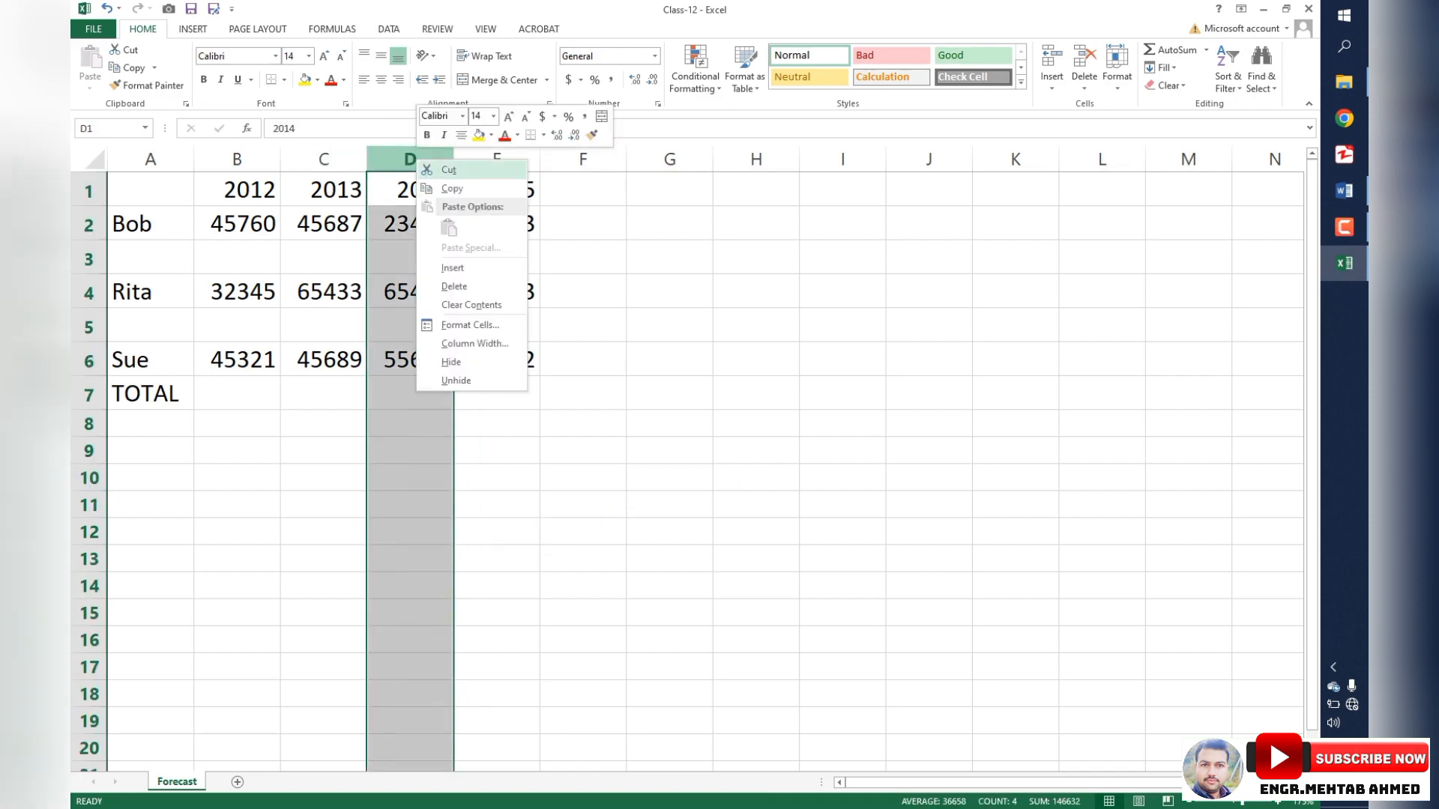
click(453, 268)
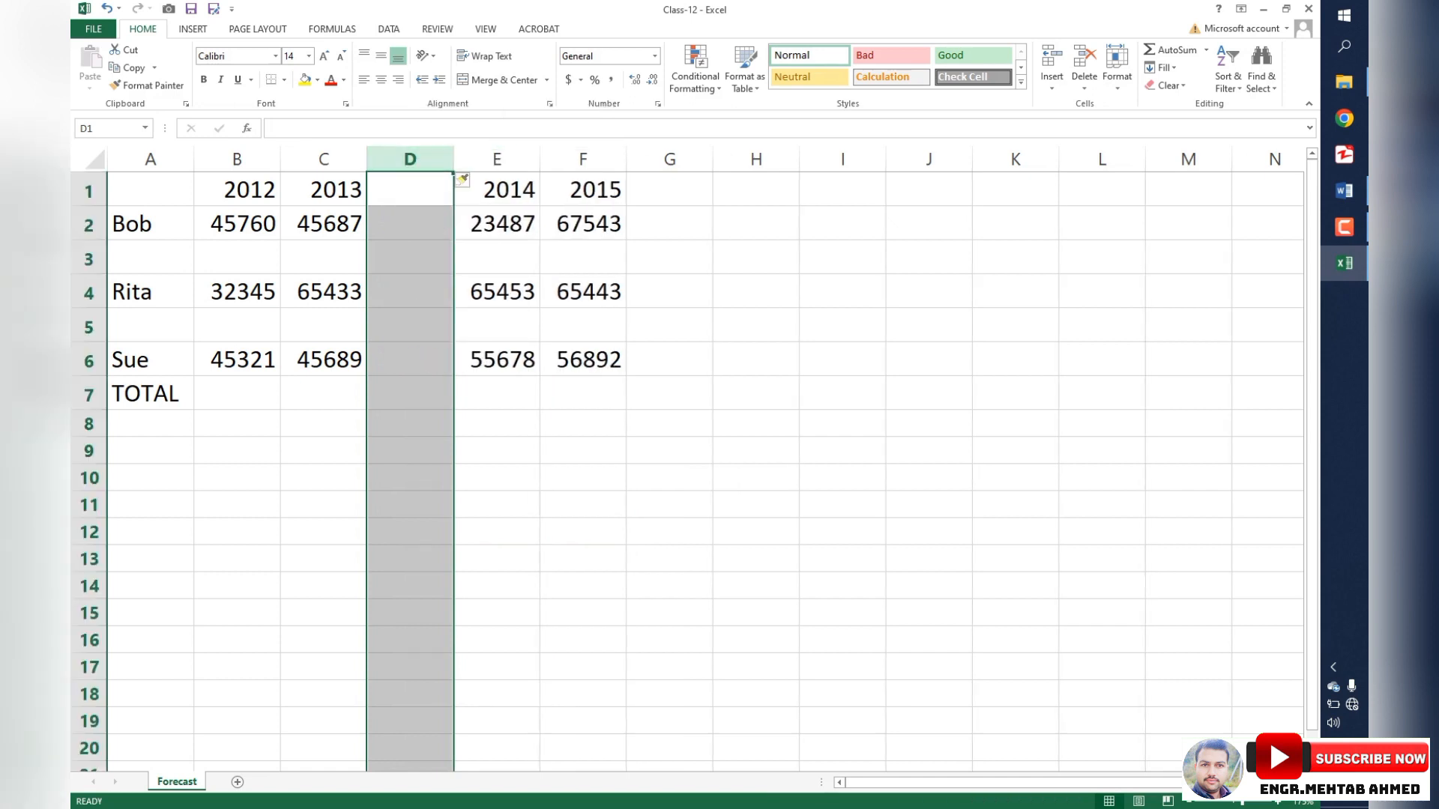
click(756, 424)
Insert a blank sheet column before the 2015 column
click(583, 158)
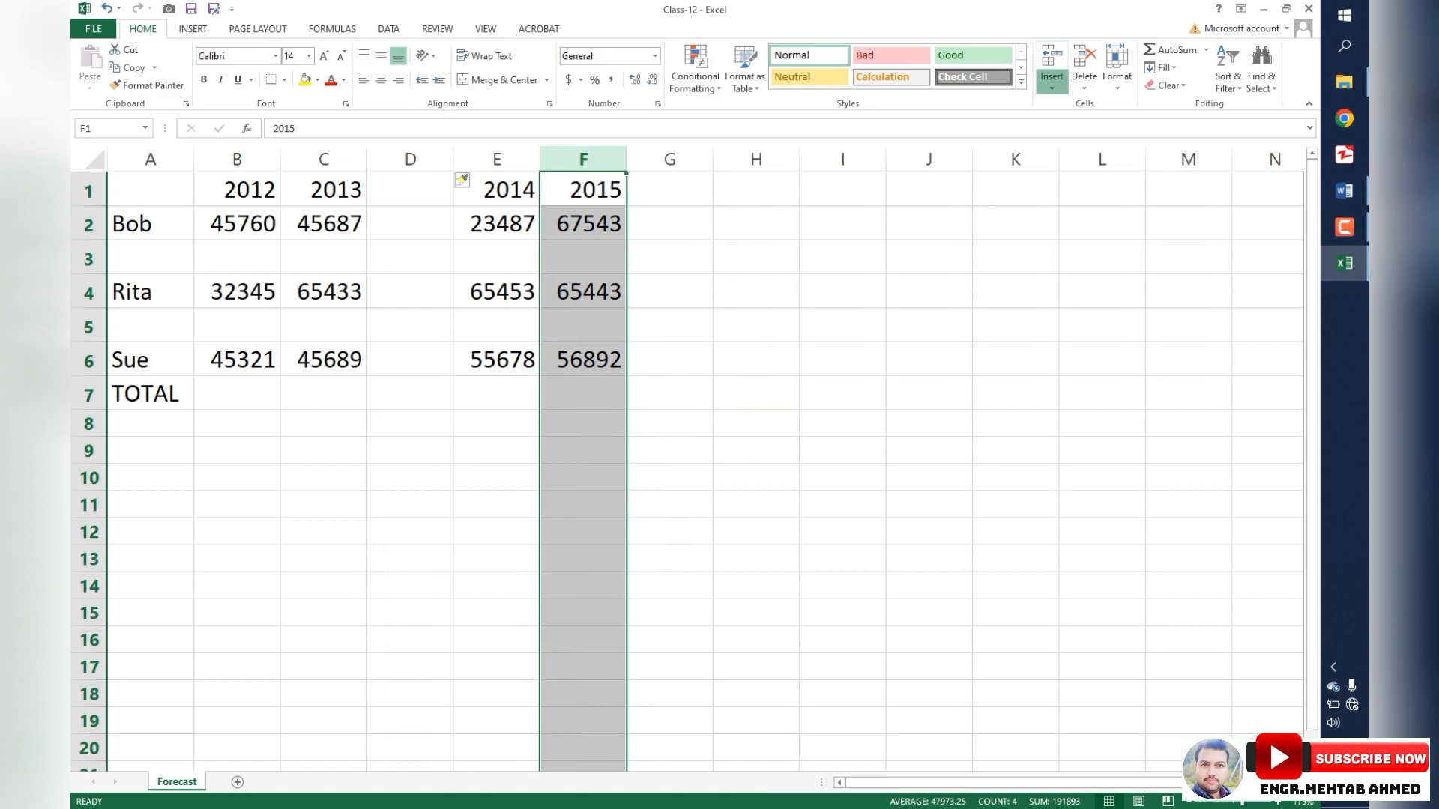
click(1051, 79)
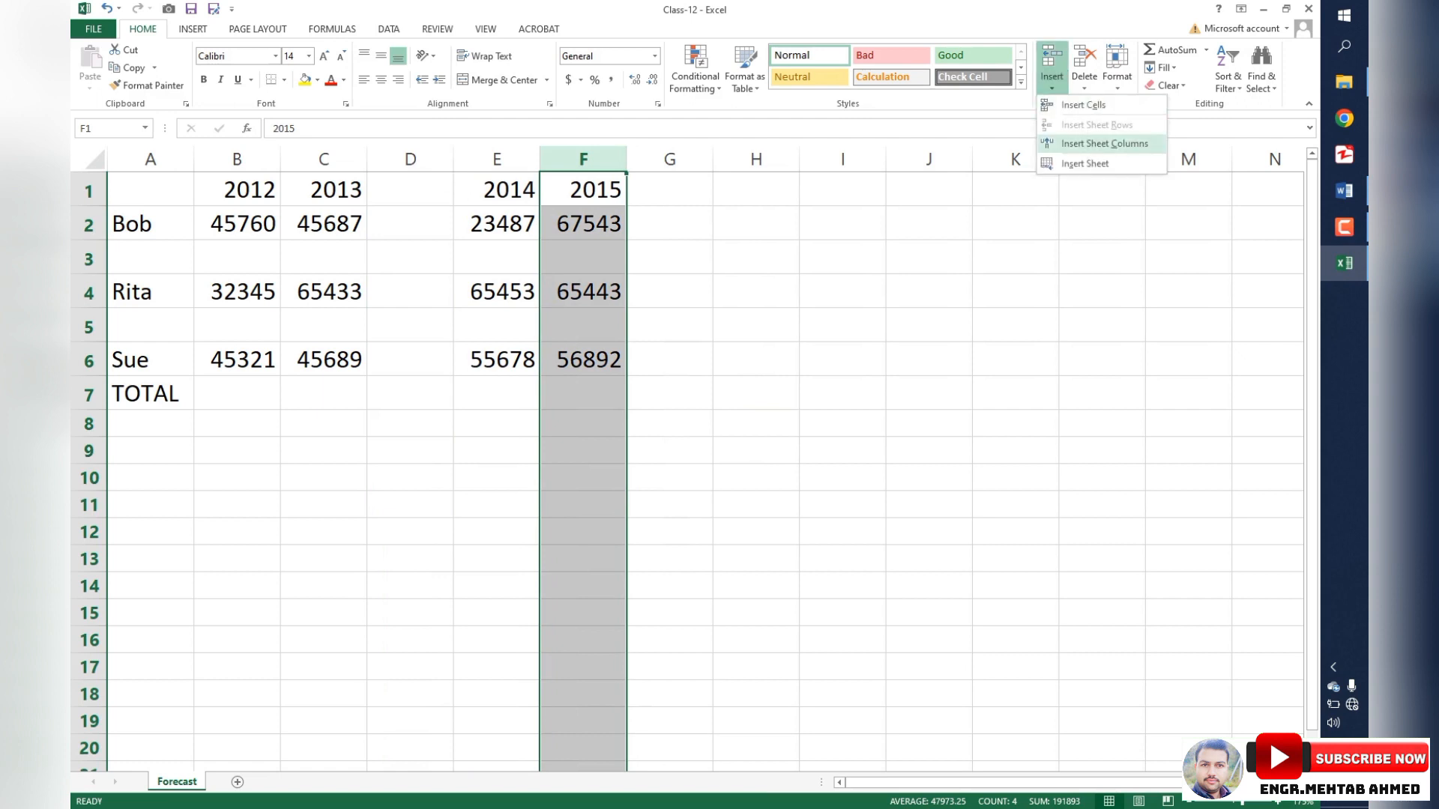
click(1104, 144)
click(843, 359)
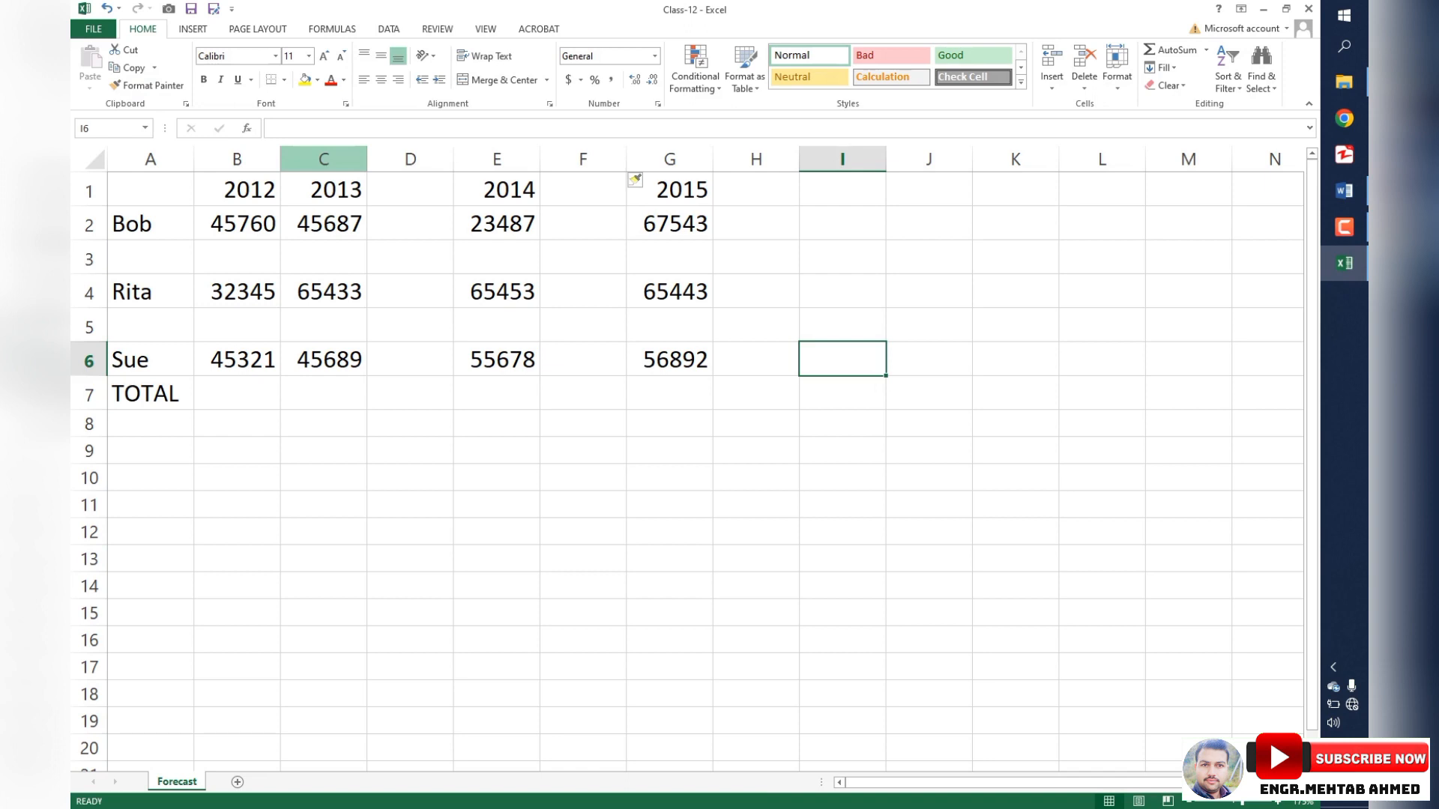
Insert a blank column before the 2013 column
click(324, 158)
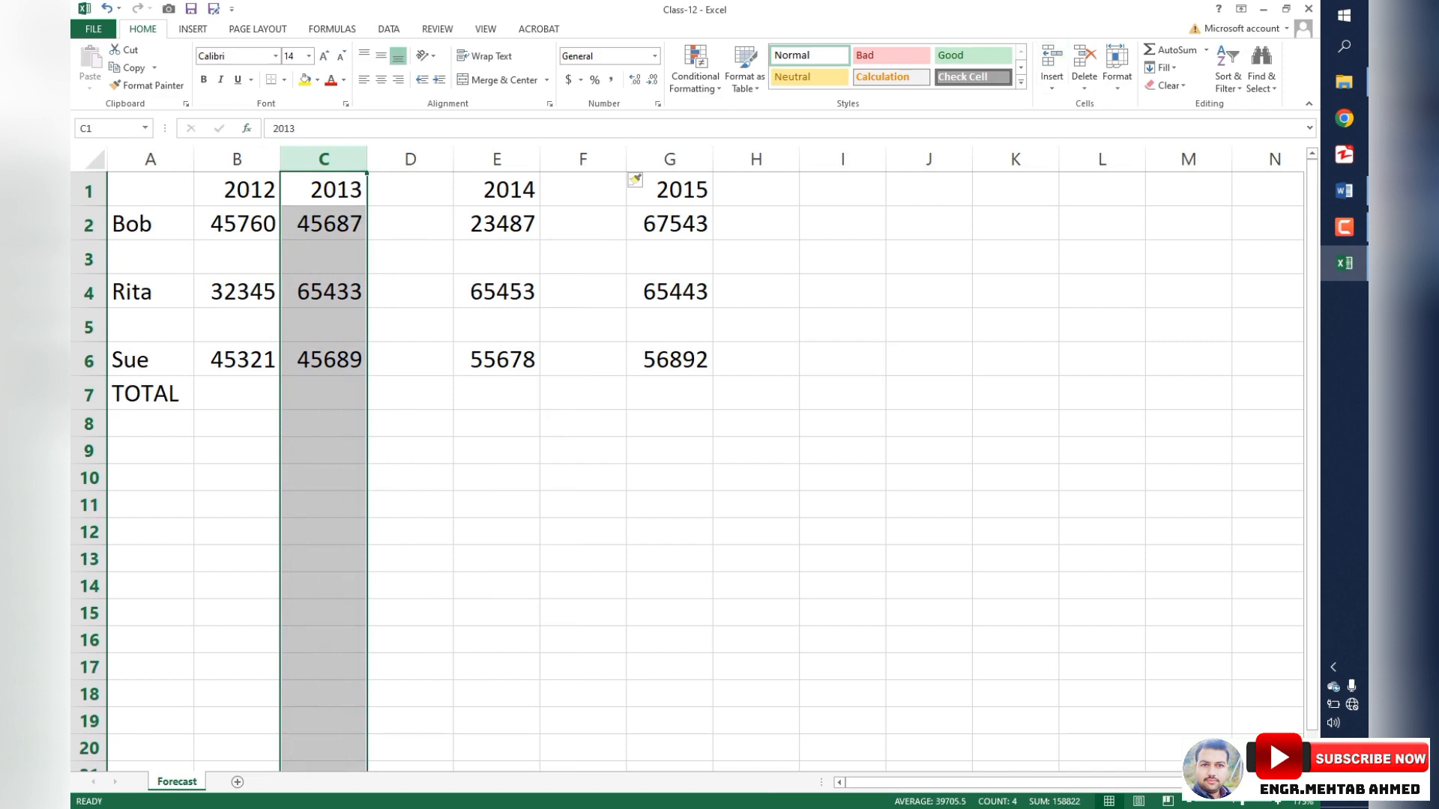
right_click(339, 159)
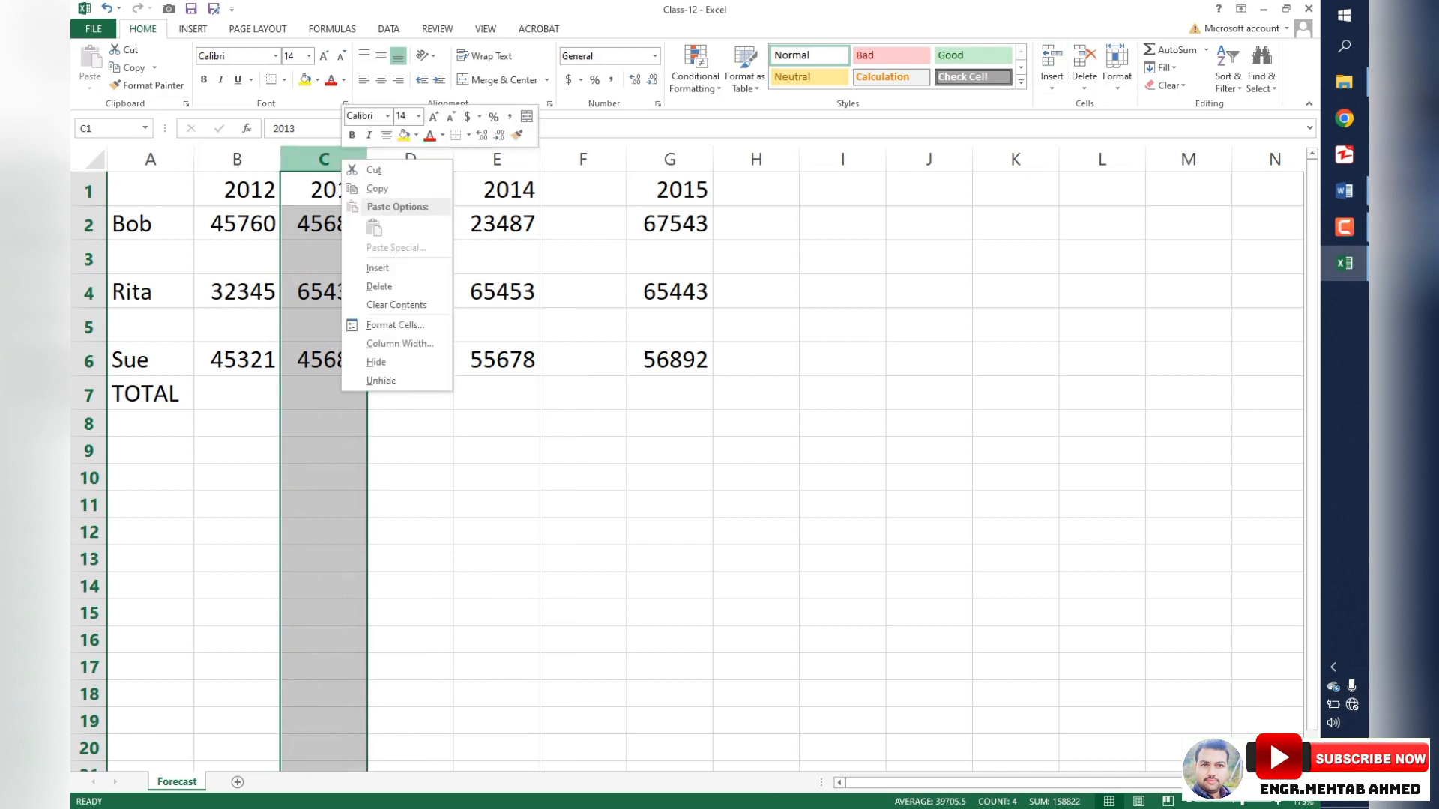
click(367, 268)
click(578, 503)
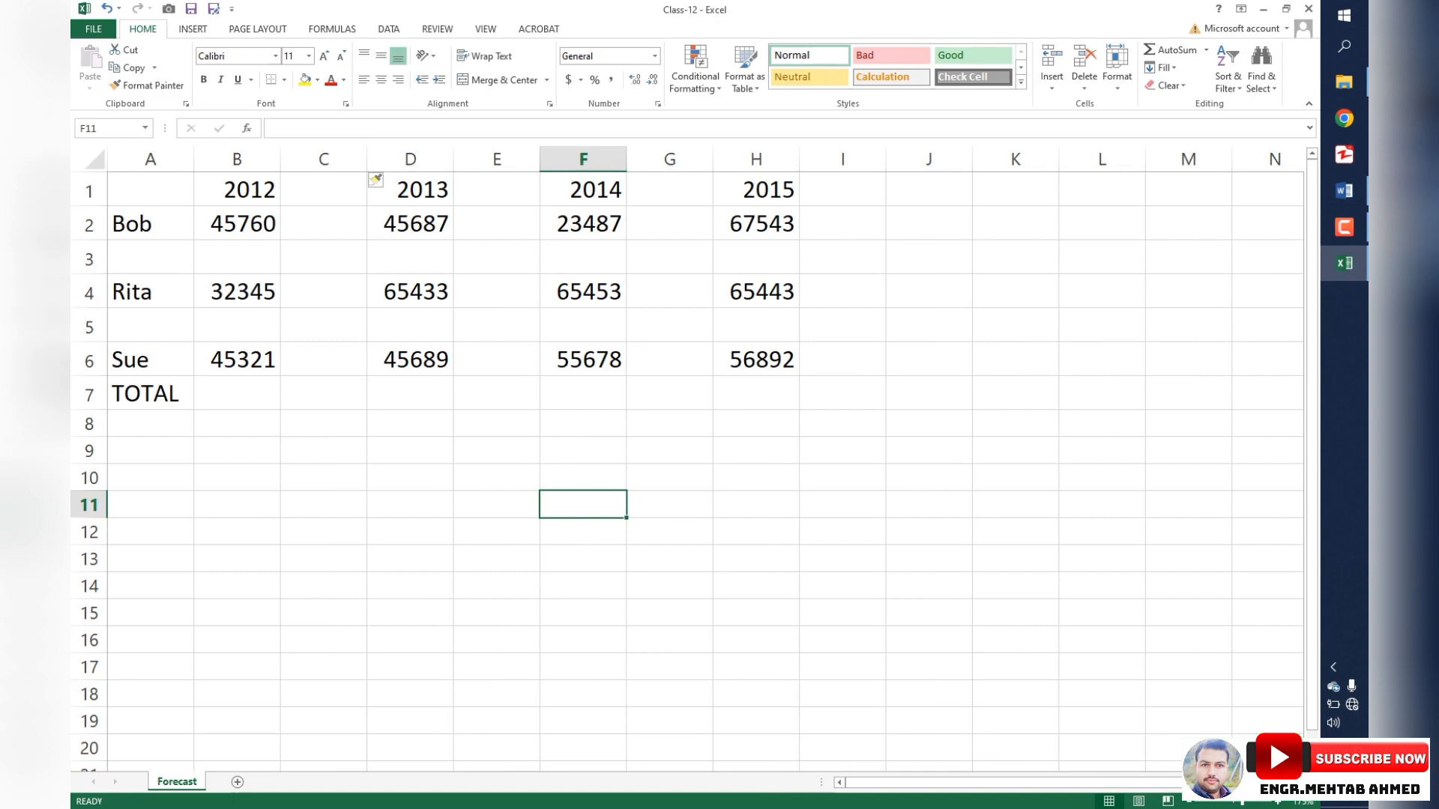
Delete the two blank rows between the people's rows, first row 5 and then row 3
click(82, 327)
right_click(82, 327)
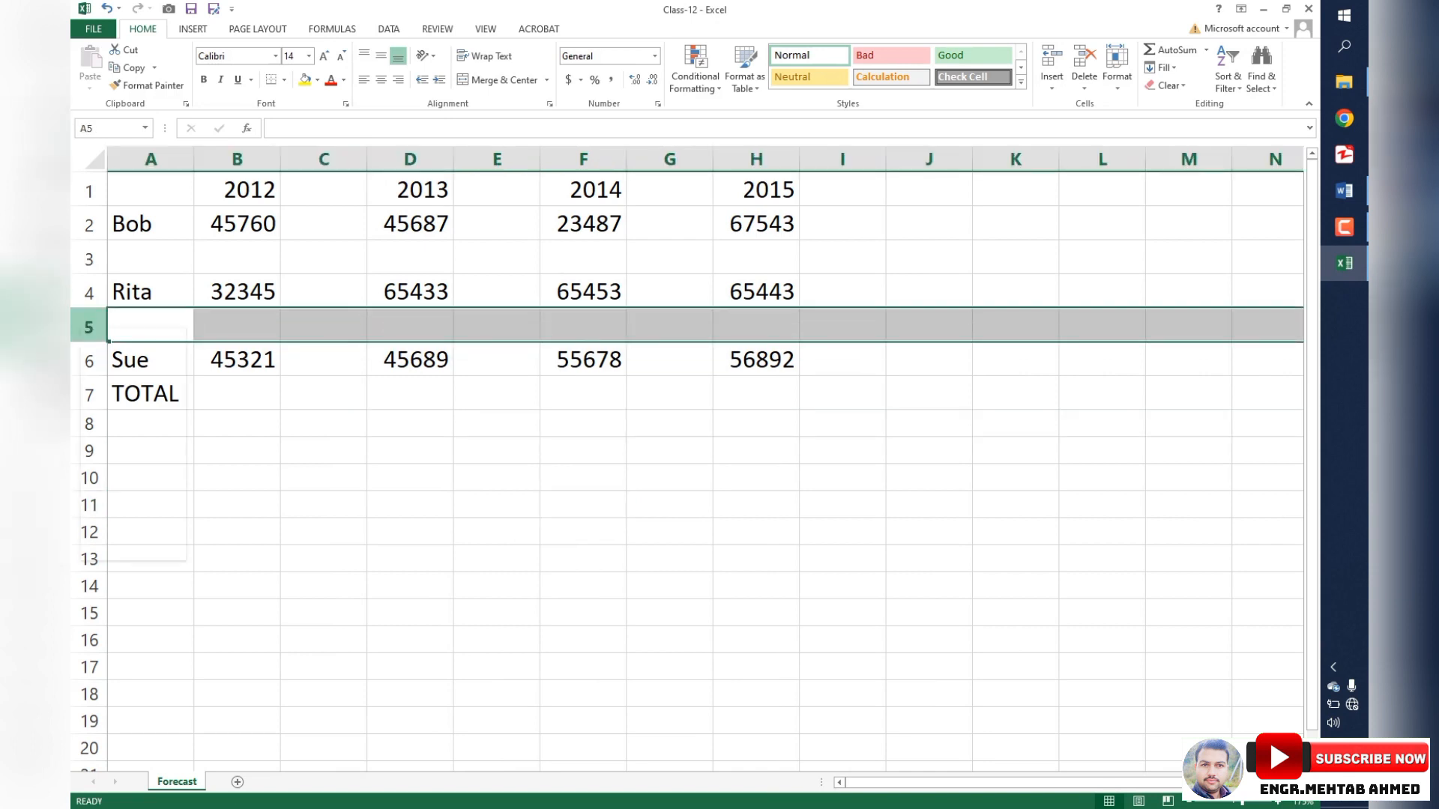
click(119, 455)
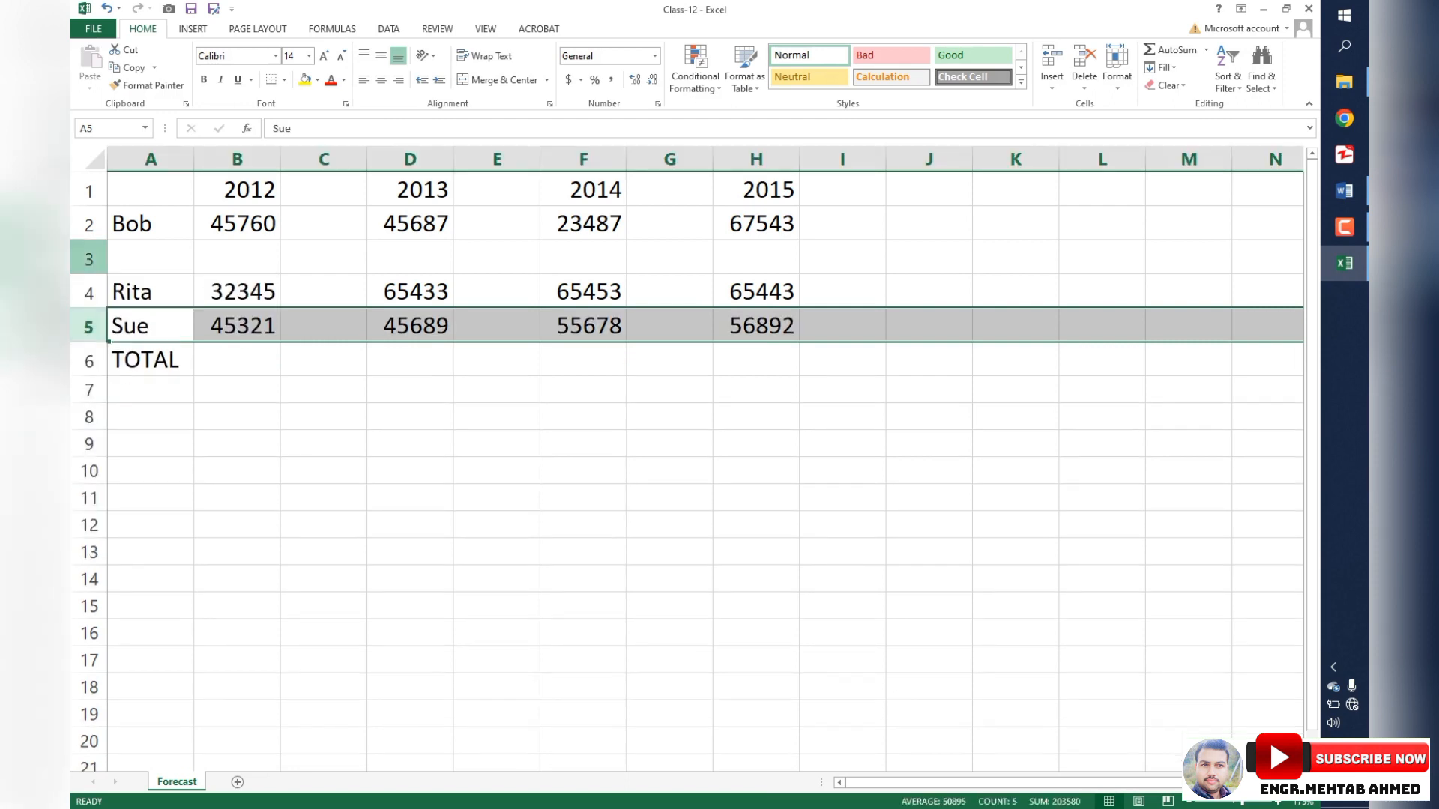
click(89, 259)
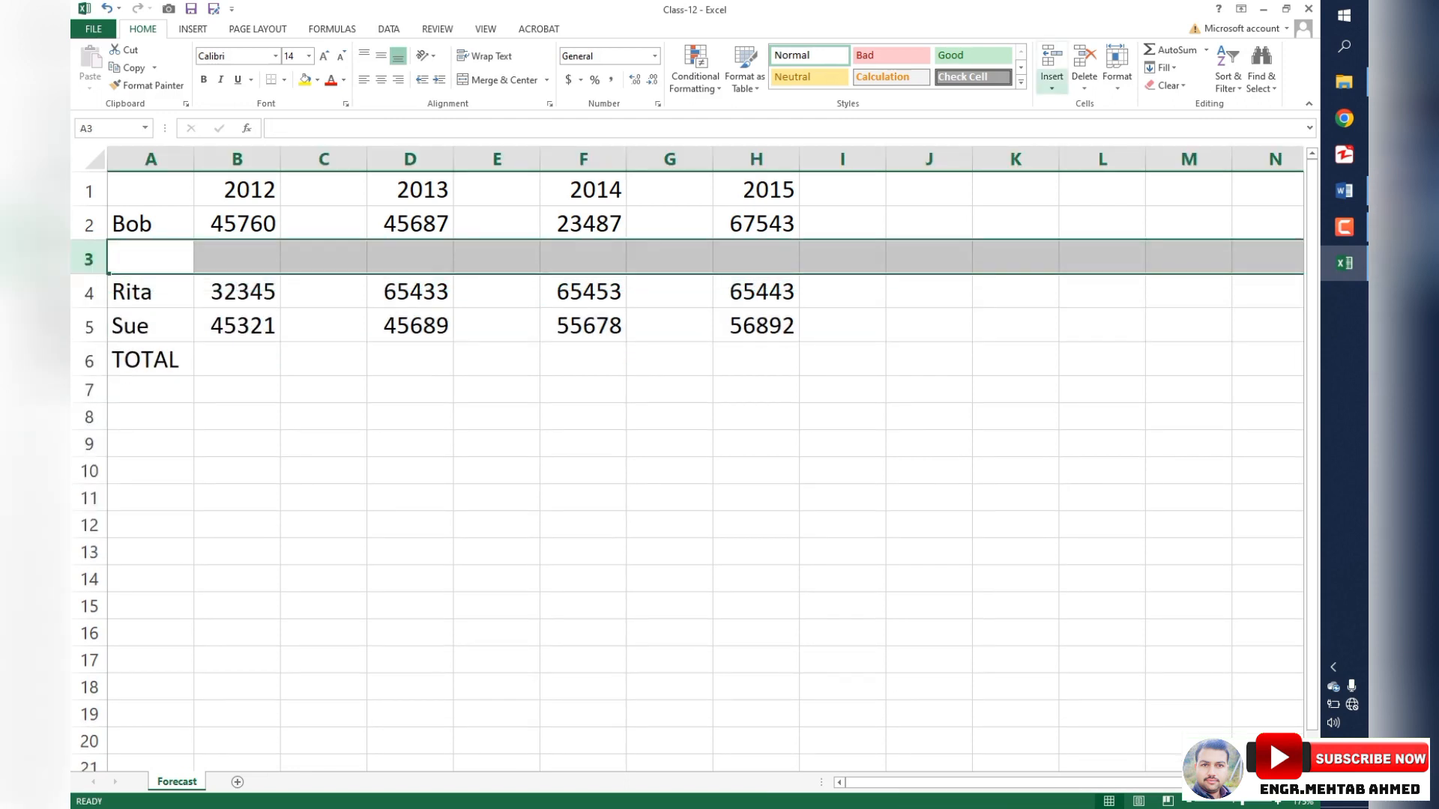
click(1084, 83)
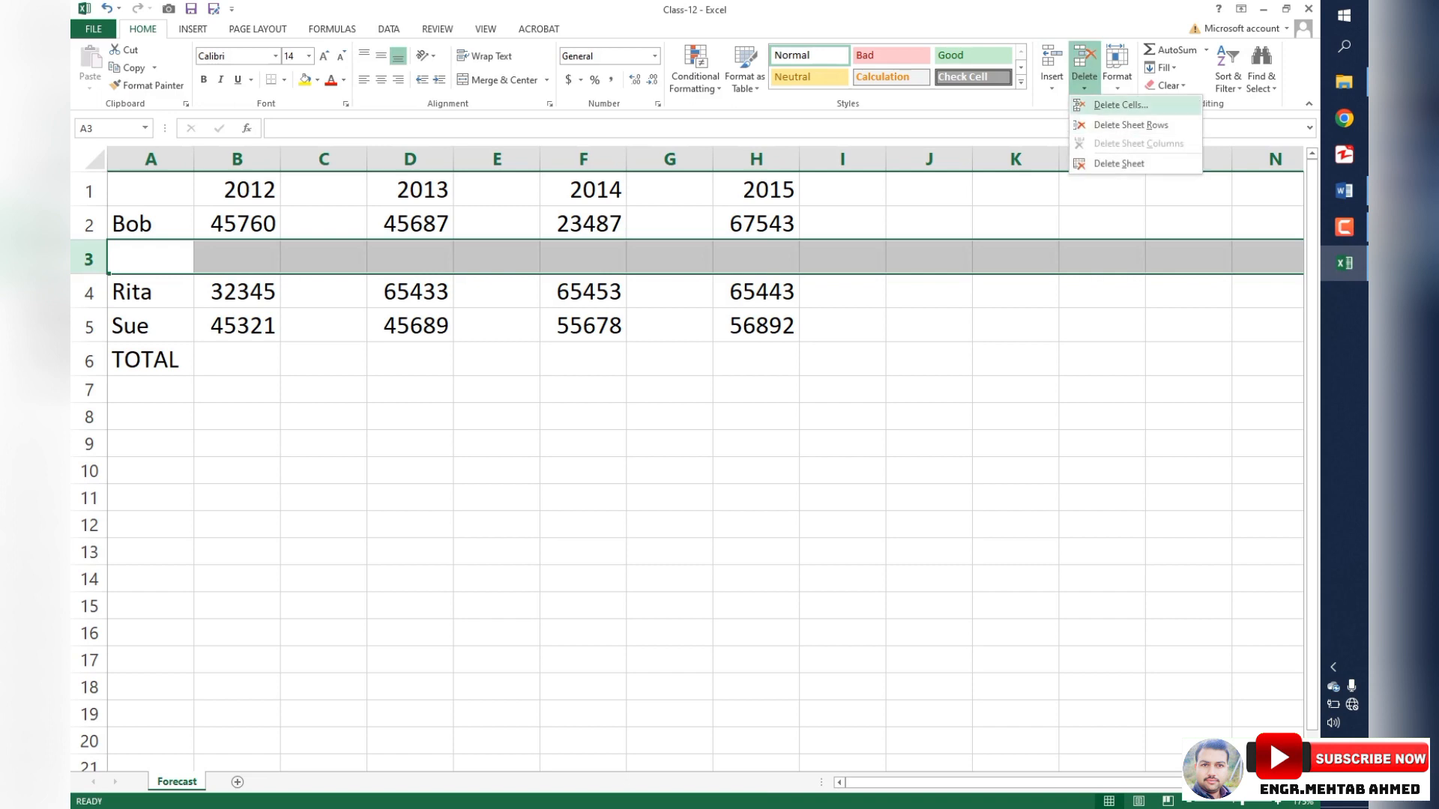
click(1131, 124)
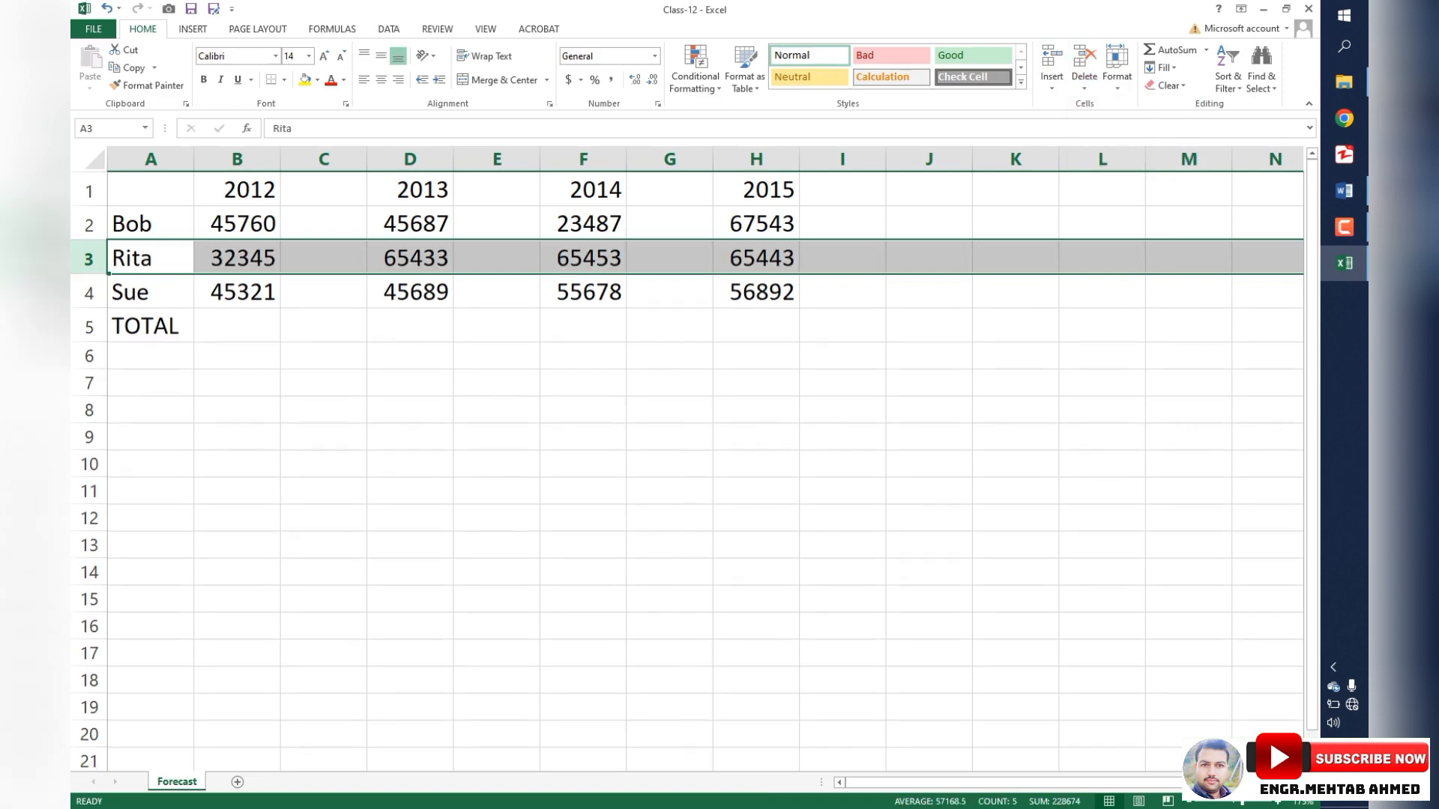
click(410, 491)
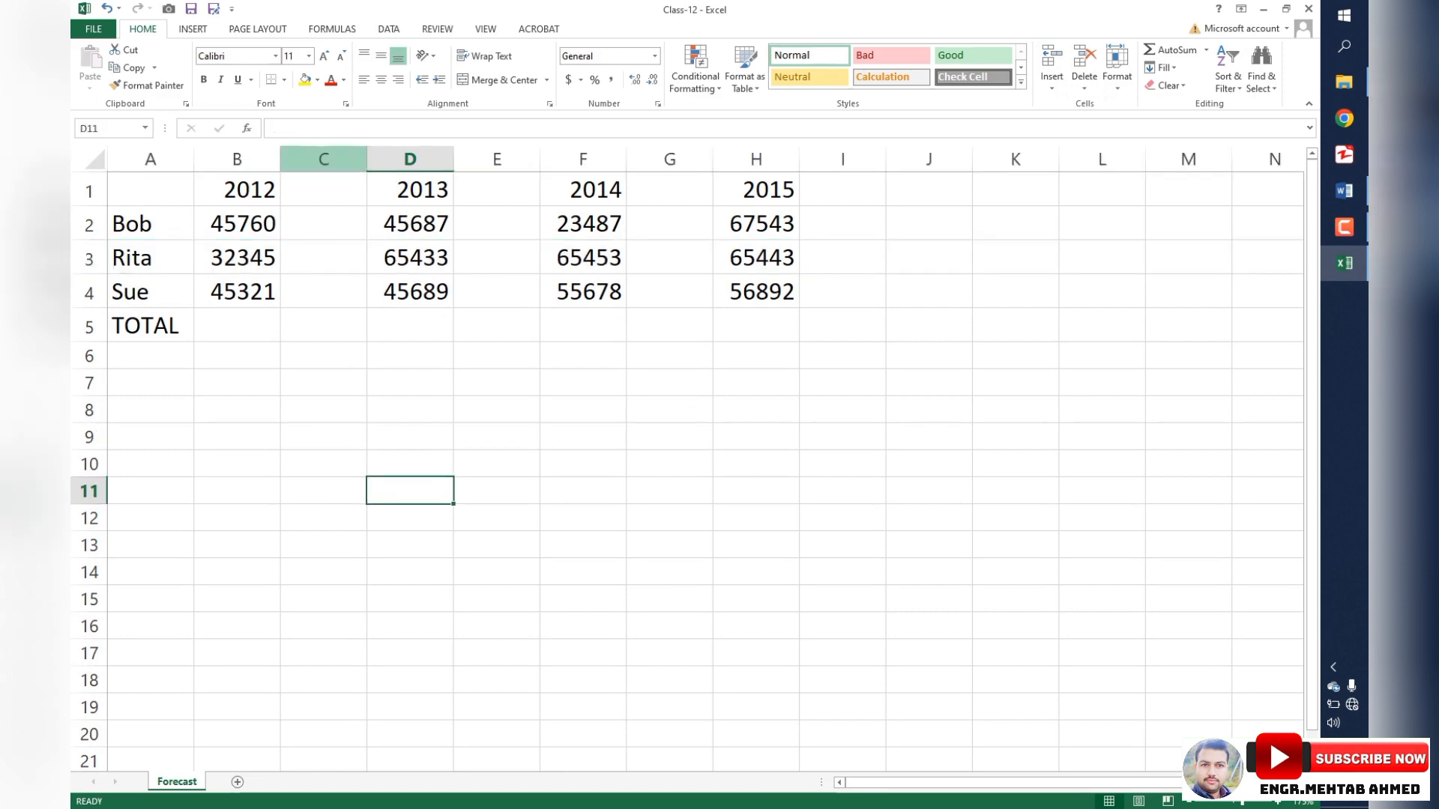
Delete the three blank columns between the 2012, 2013, 2014 and 2015 columns
click(324, 159)
click(1085, 84)
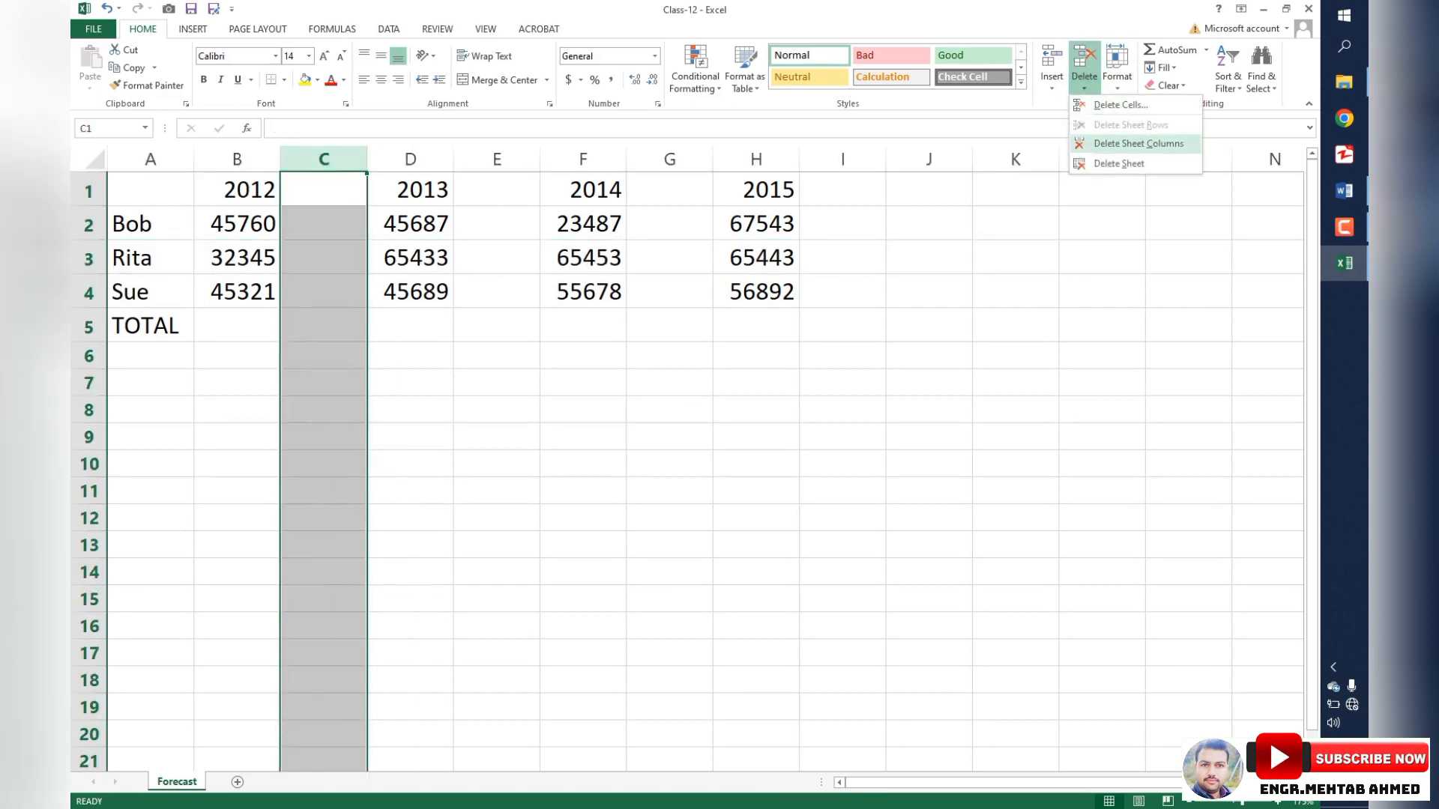
click(1139, 143)
click(410, 159)
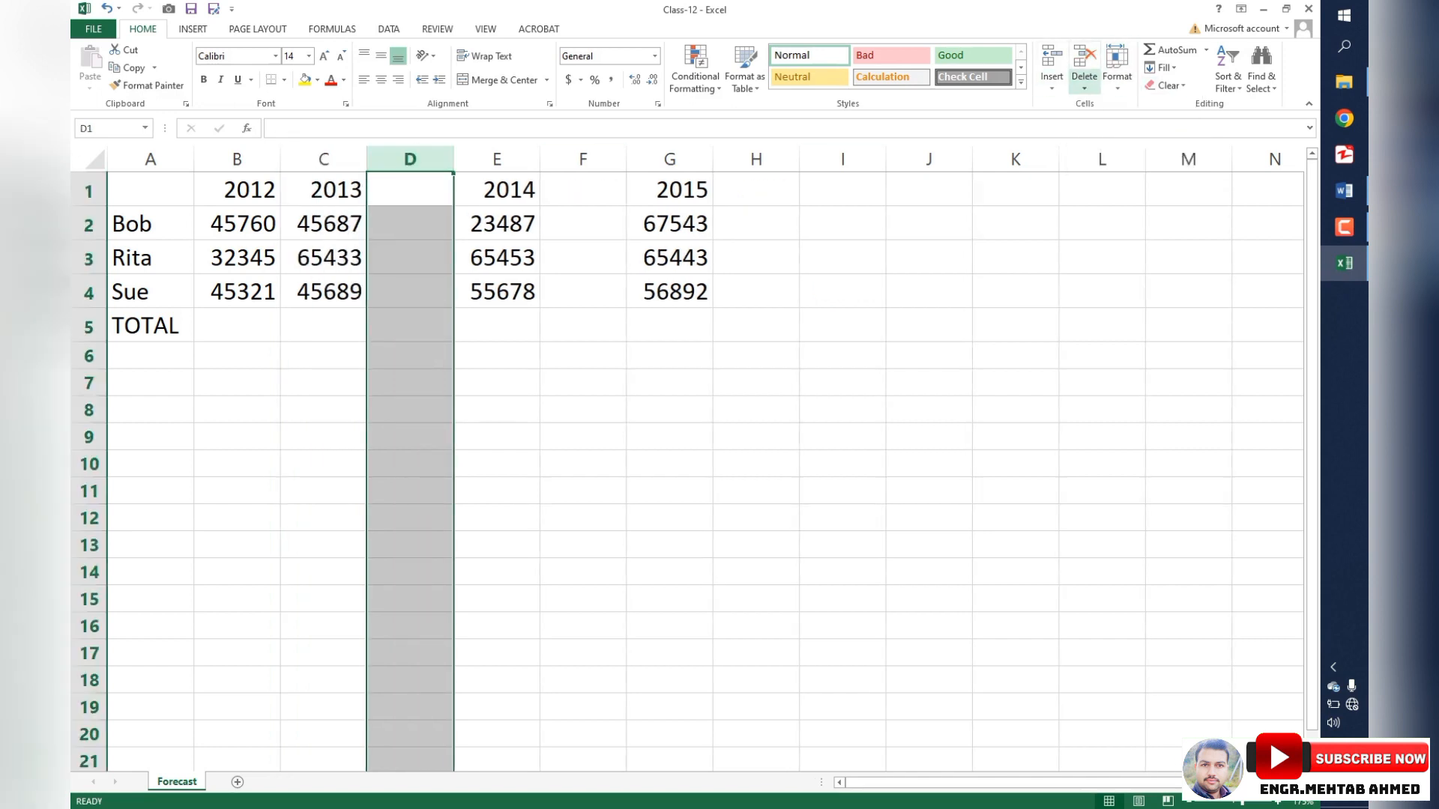
click(1085, 83)
click(1110, 142)
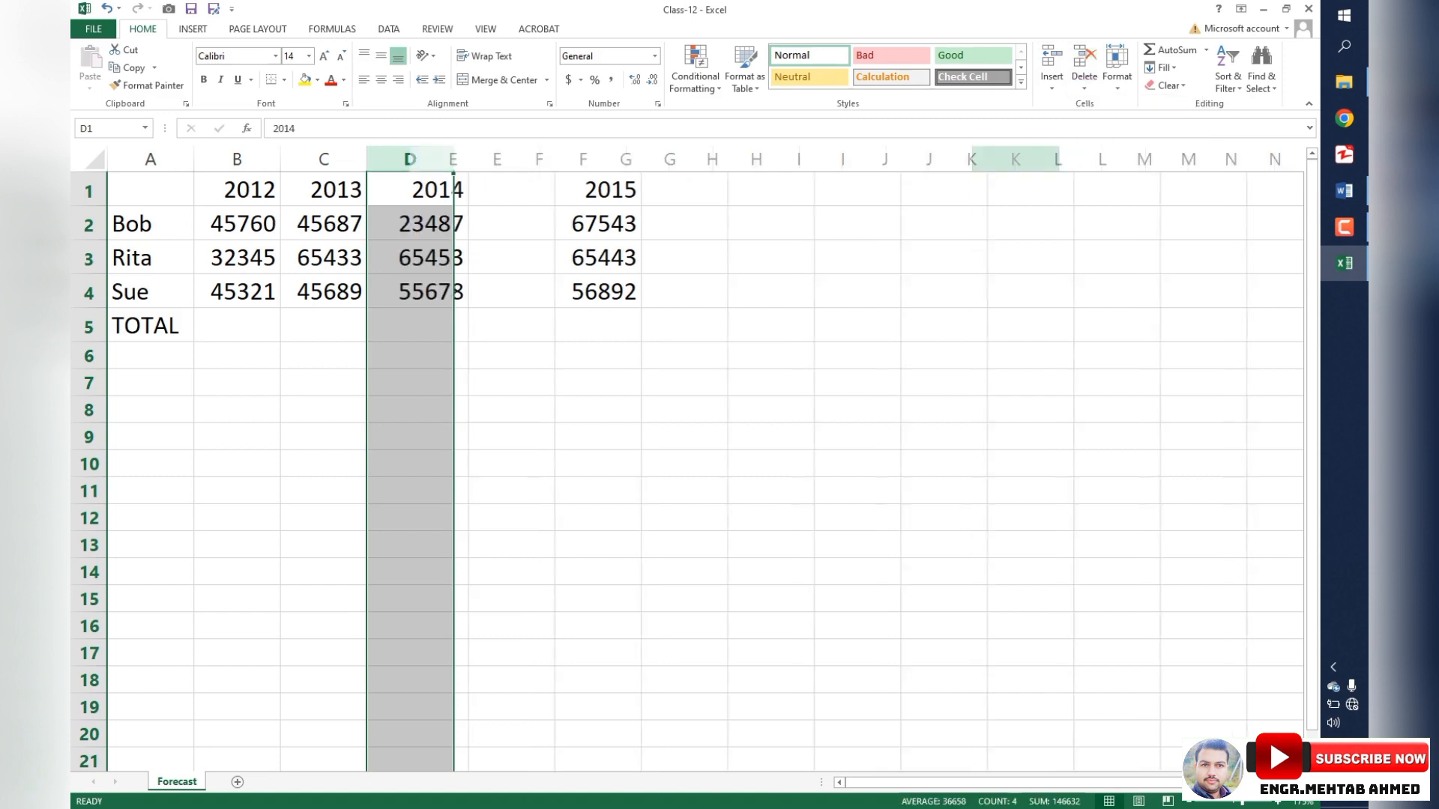
click(496, 159)
right_click(509, 160)
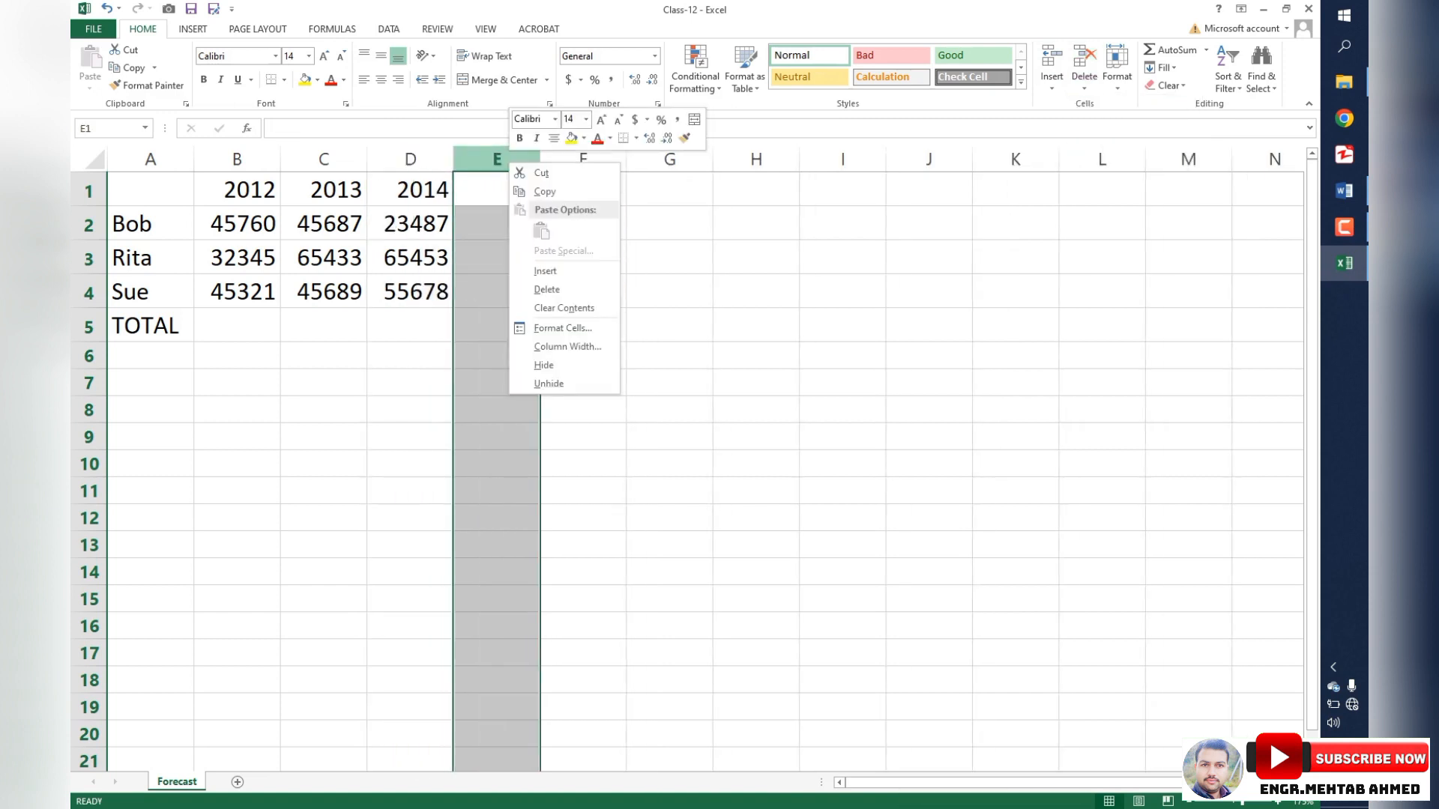
click(546, 289)
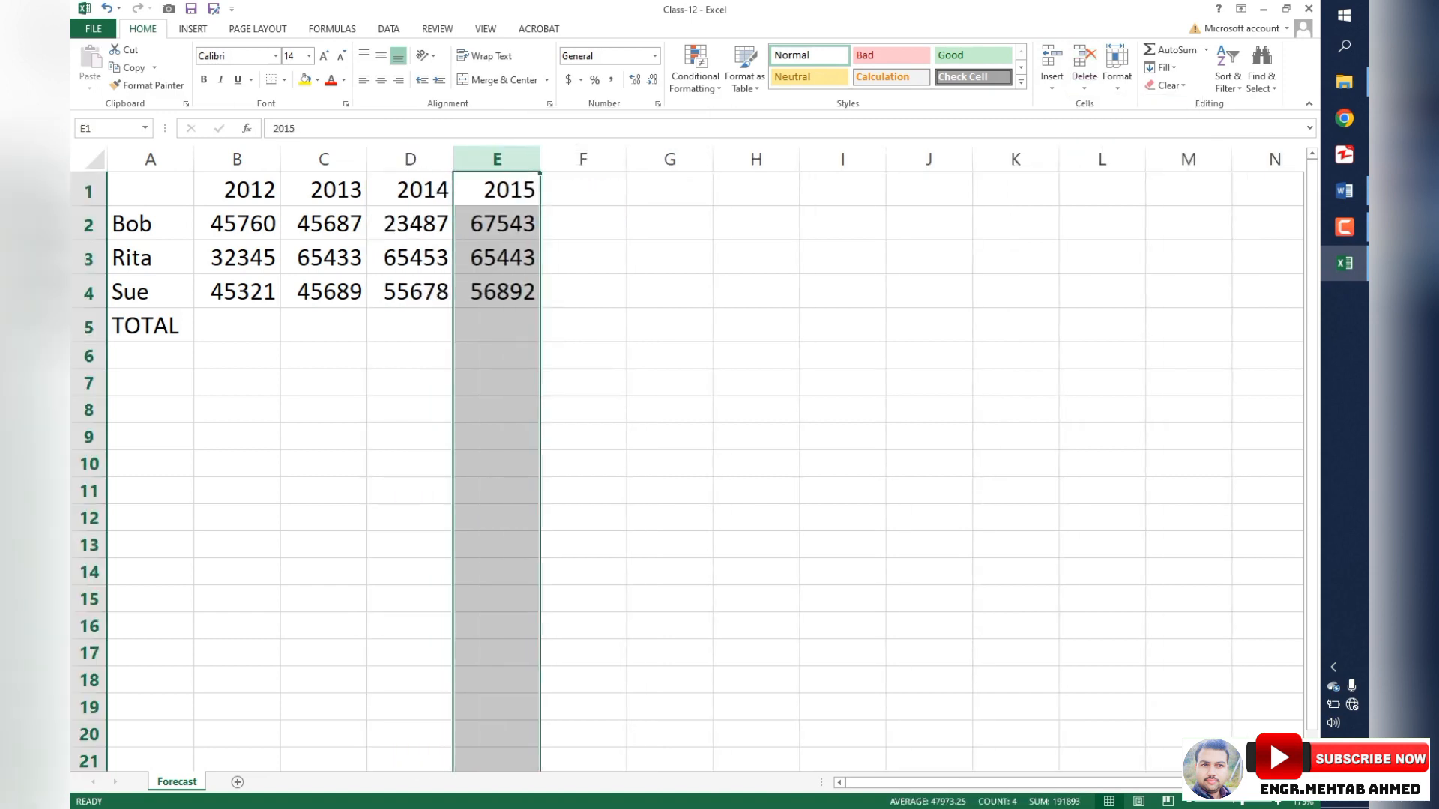
click(755, 463)
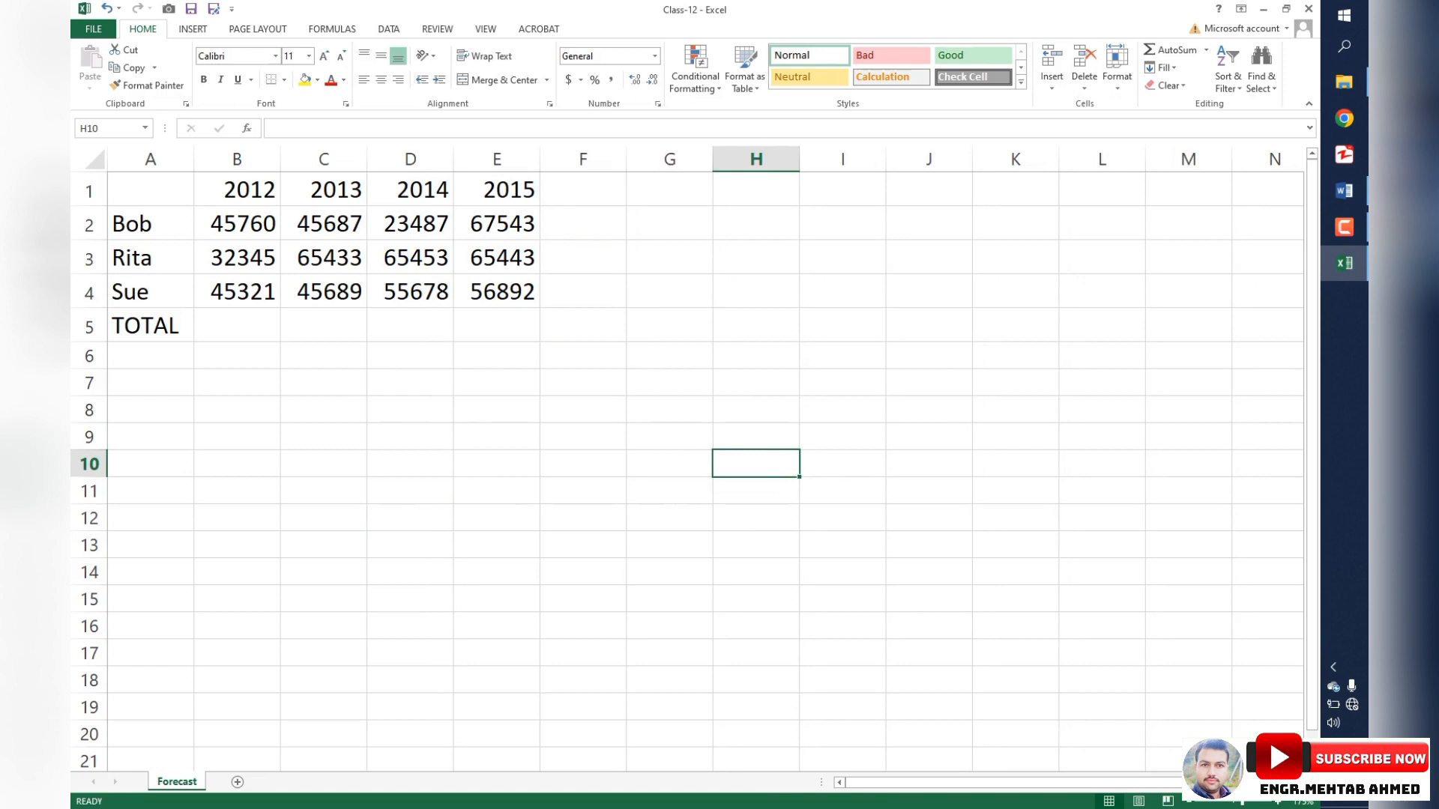
Fill cell C3 with yellow
click(323, 258)
click(305, 80)
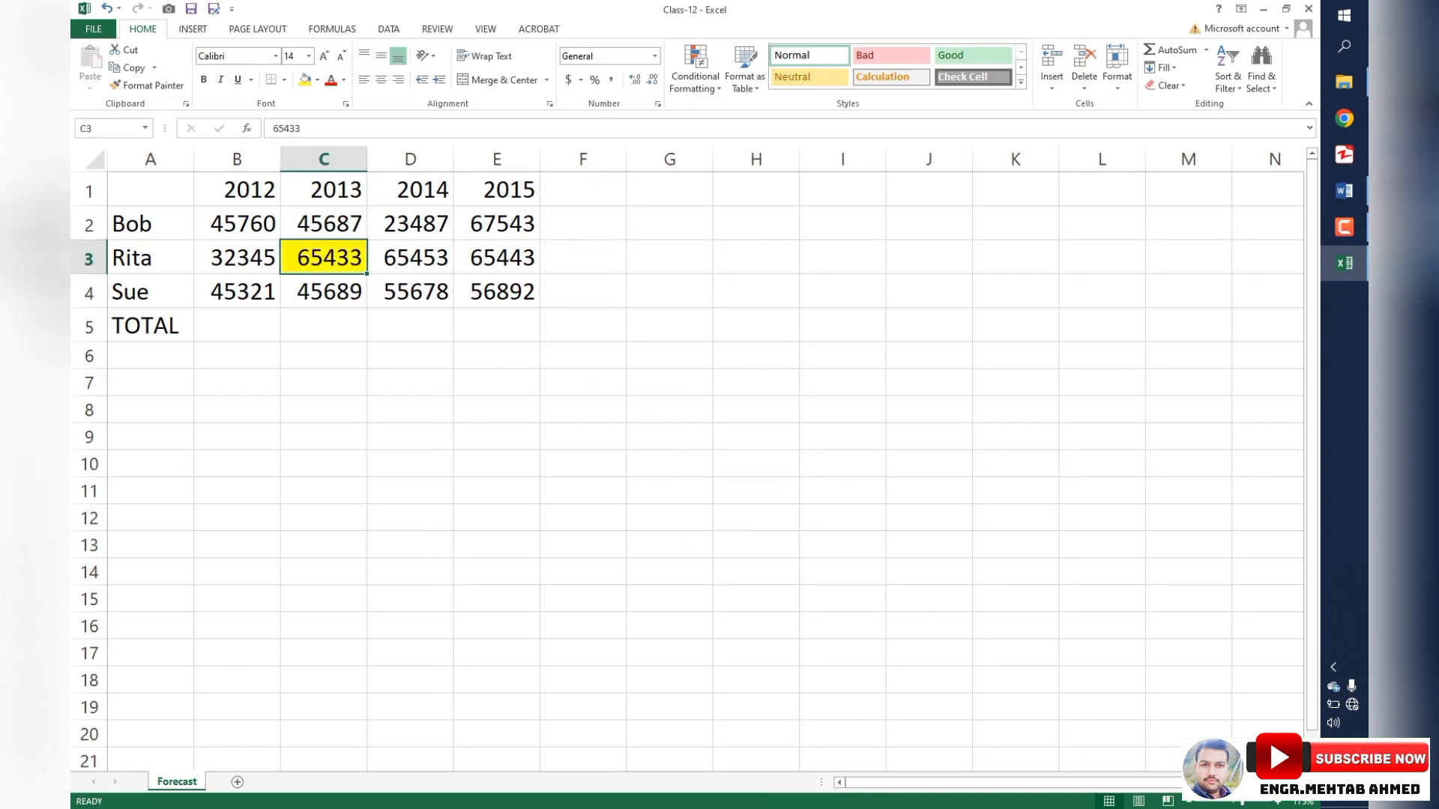
click(755, 518)
Clear the contents of cell C3 and undo the clearing
click(324, 258)
key(Delete)
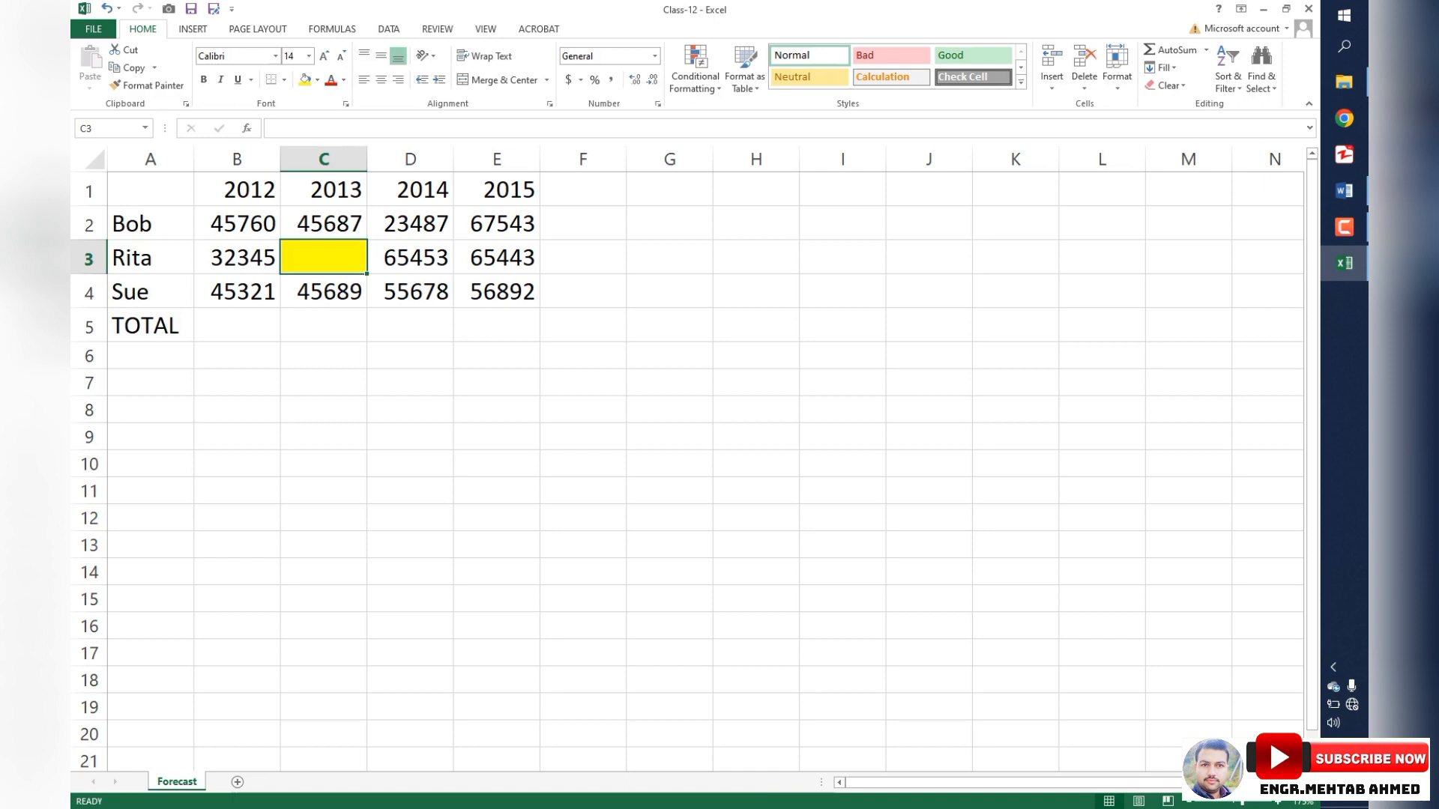
key(ctrl+z)
right_click(355, 261)
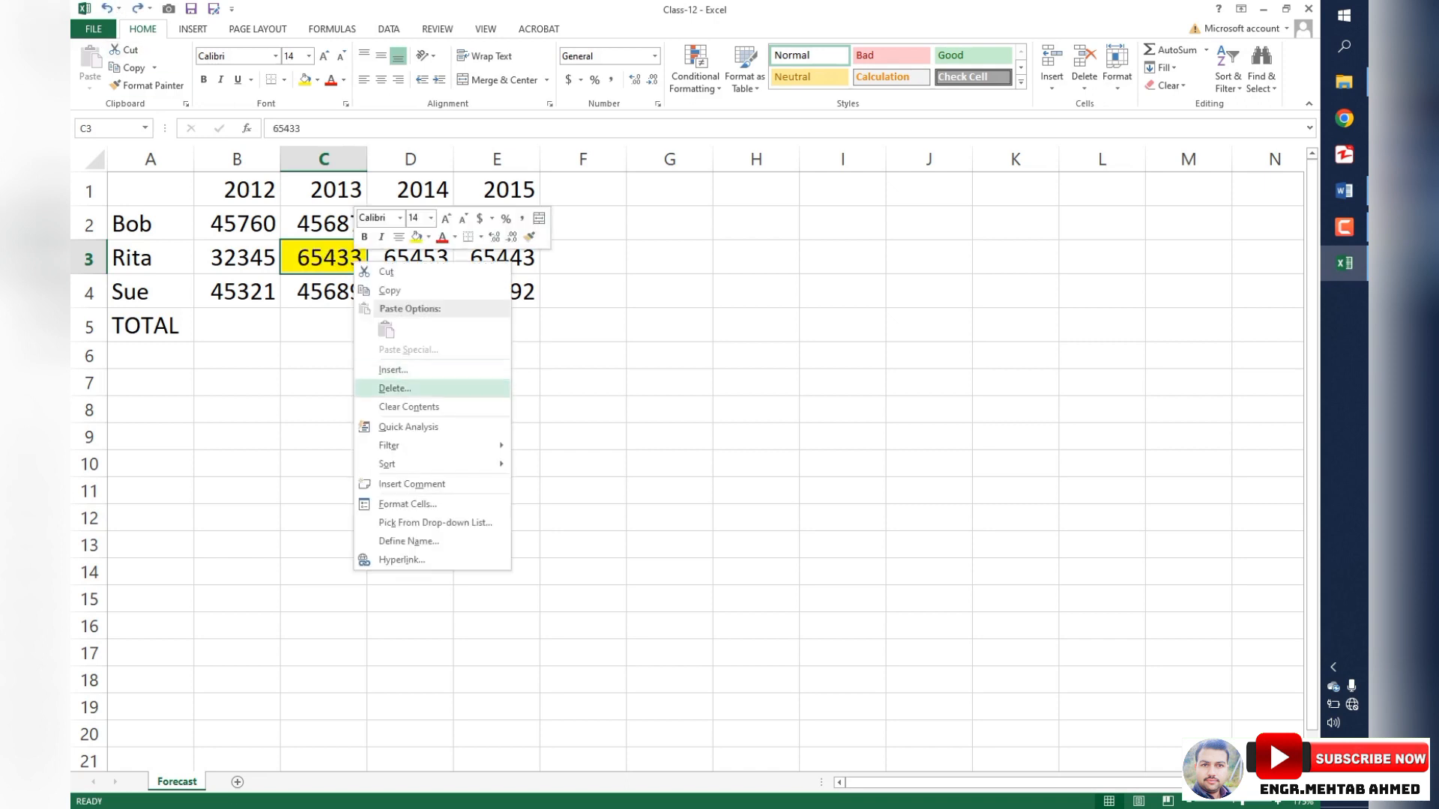
click(395, 389)
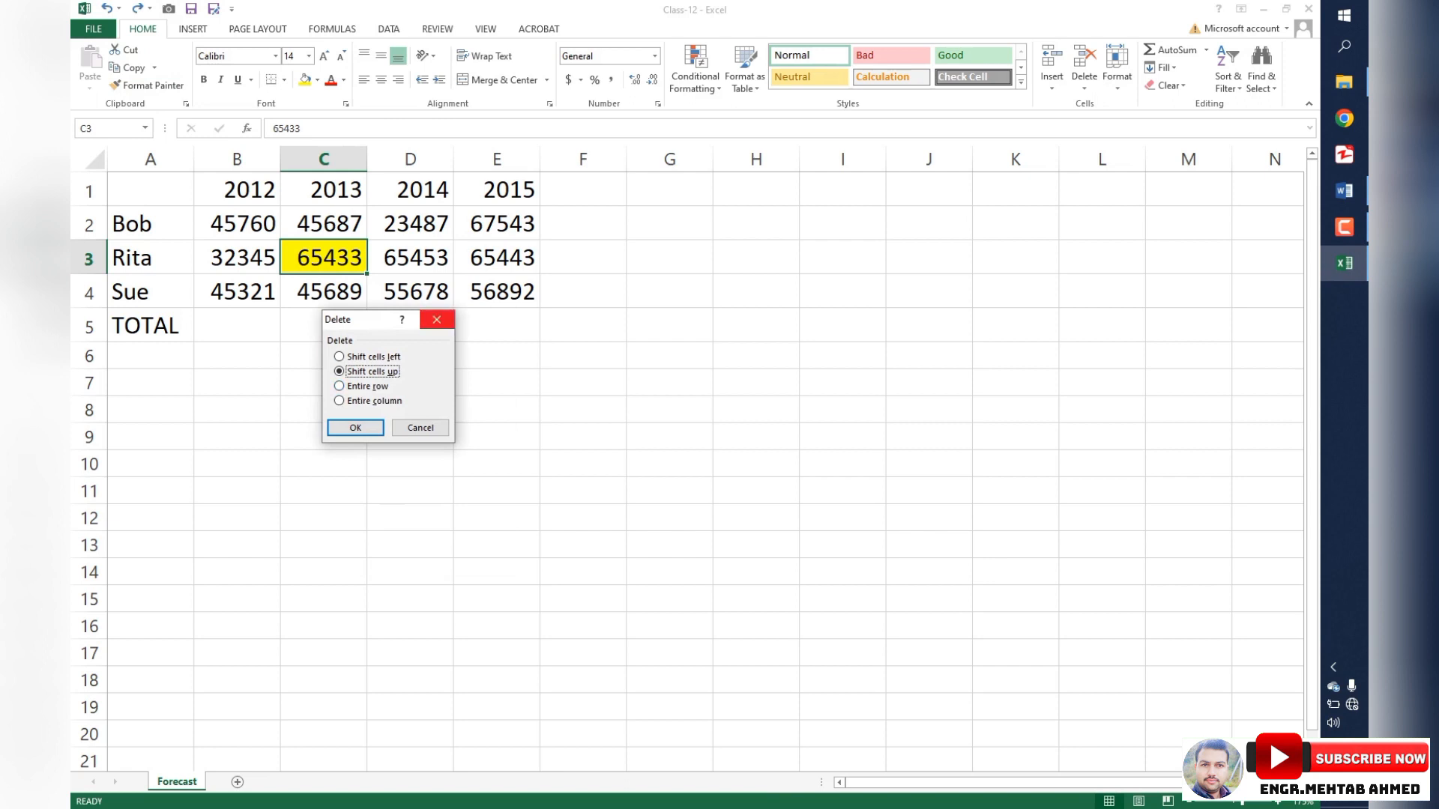
click(437, 319)
Delete cell C3 and shift the remaining cells of its row left
right_click(337, 253)
click(377, 379)
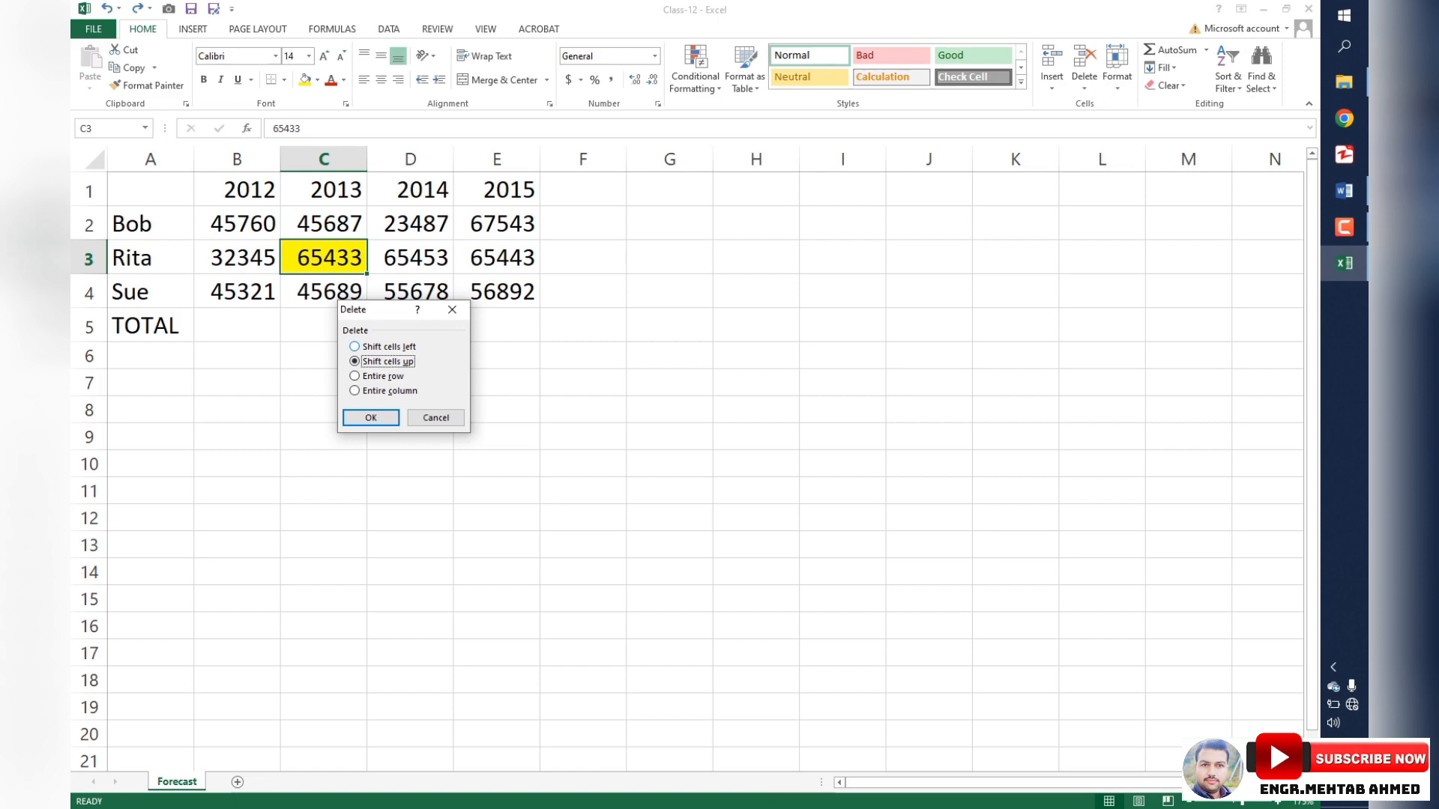
click(385, 347)
click(383, 376)
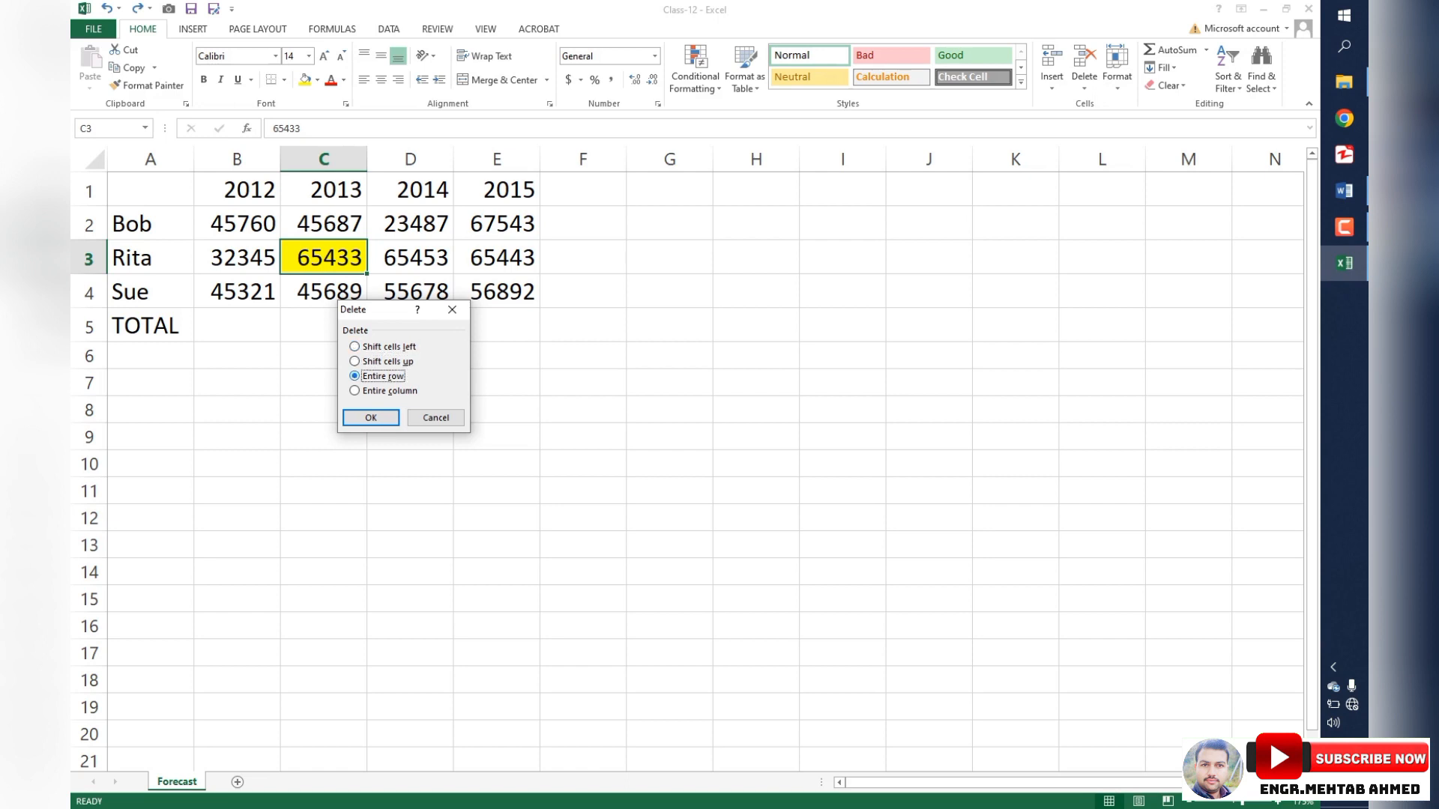
click(389, 391)
click(388, 362)
click(388, 347)
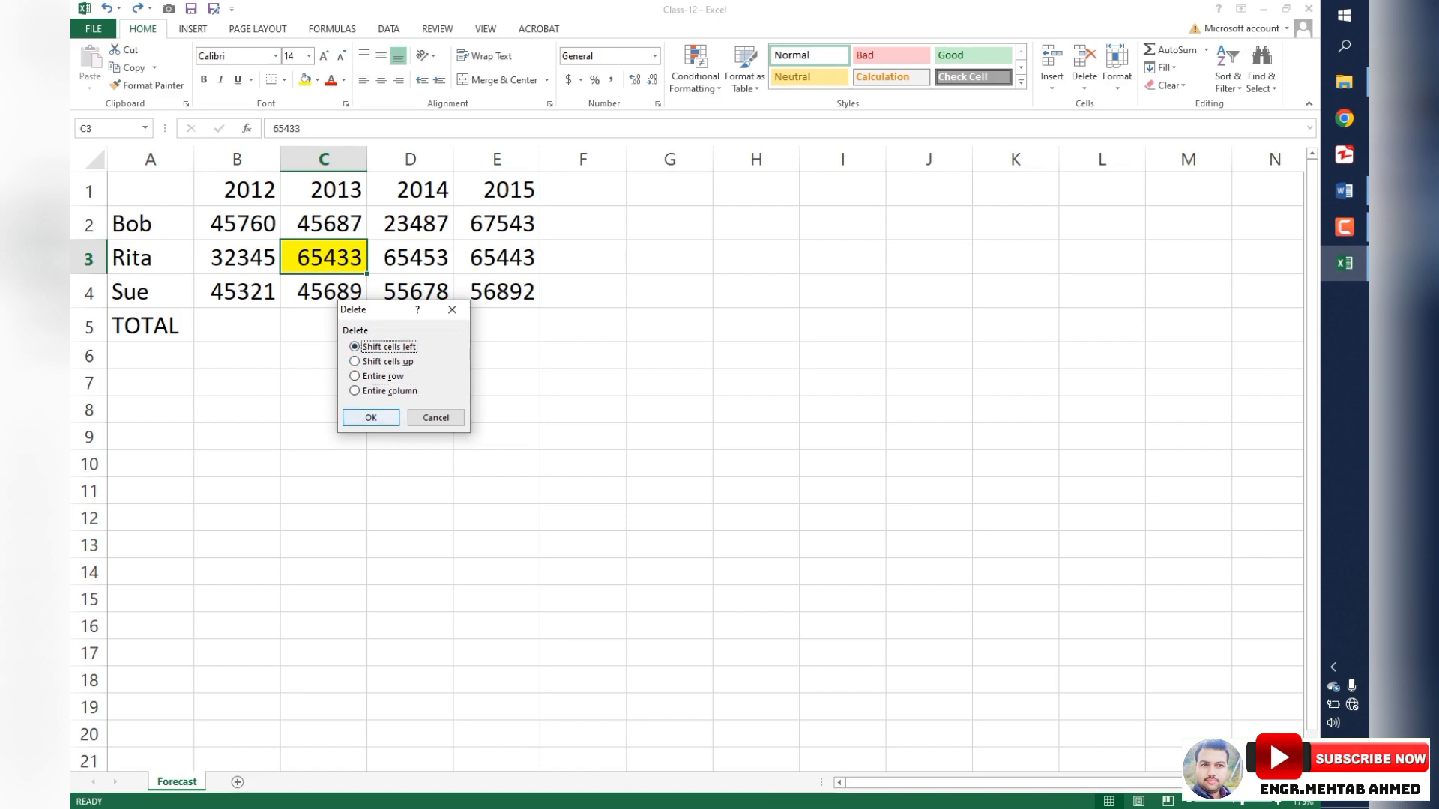
click(370, 418)
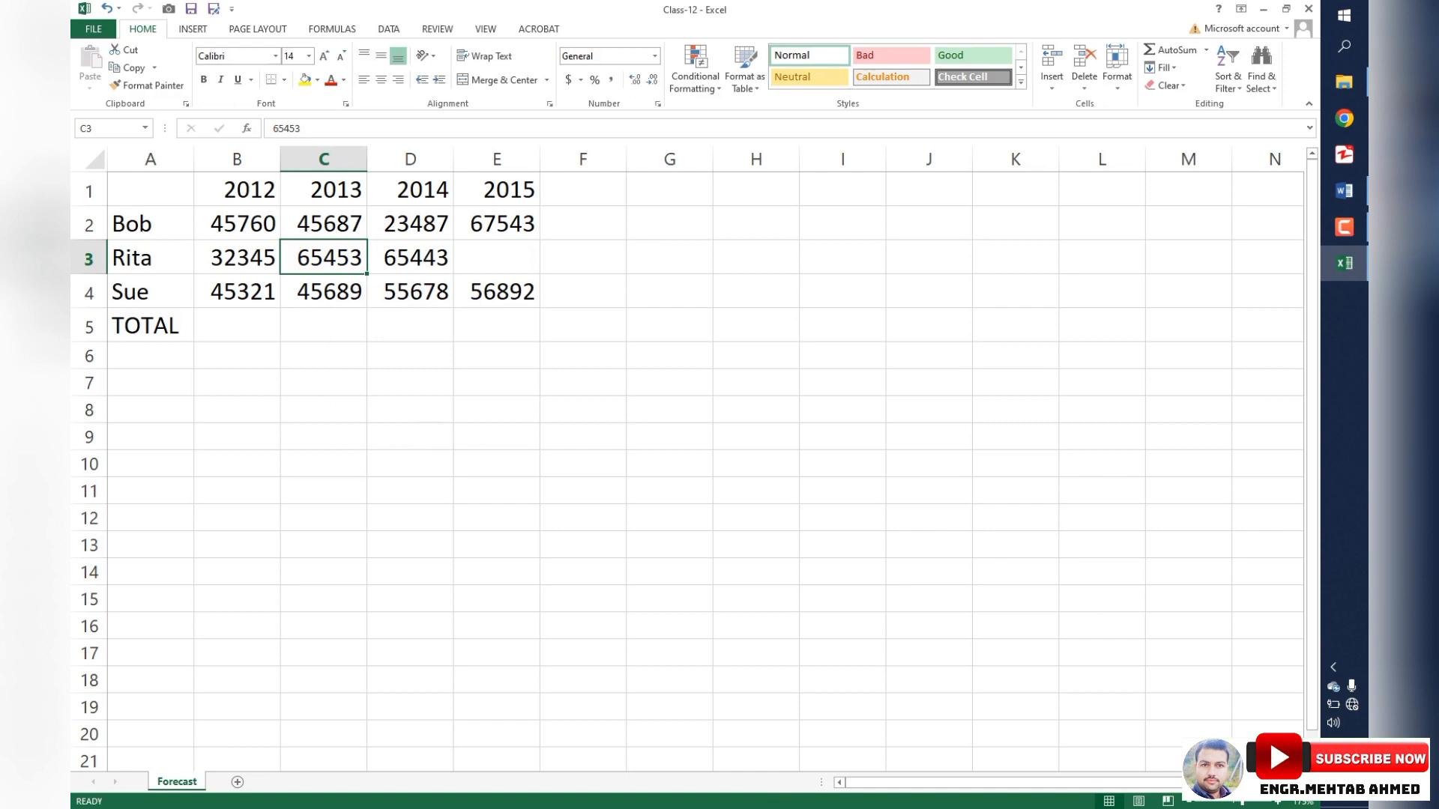
Examine how the values in row 3 line up with the year columns up to cell E3
click(496, 258)
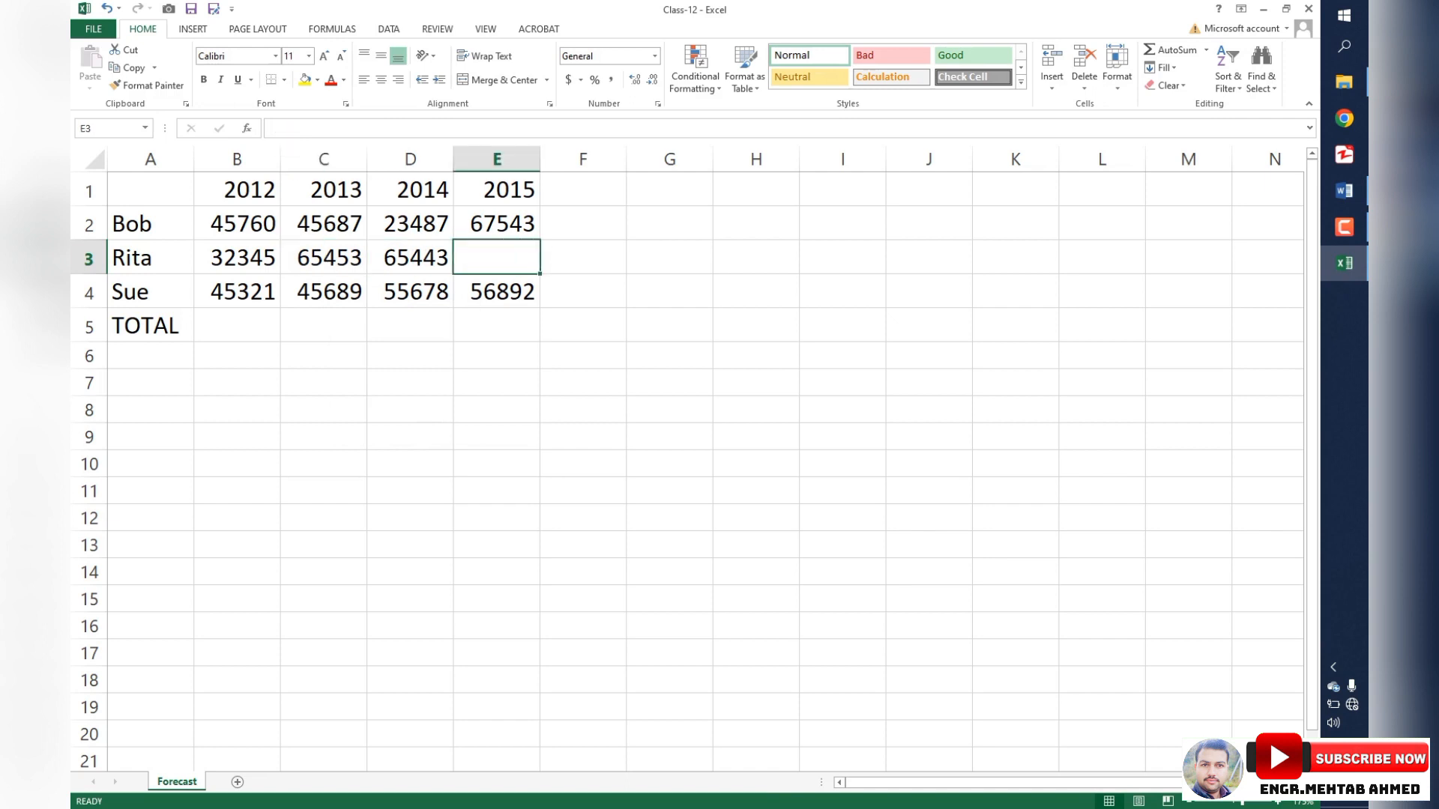
key(Left)
key(Right)
key(Left)
key(Left)
key(Right)
key(Right)
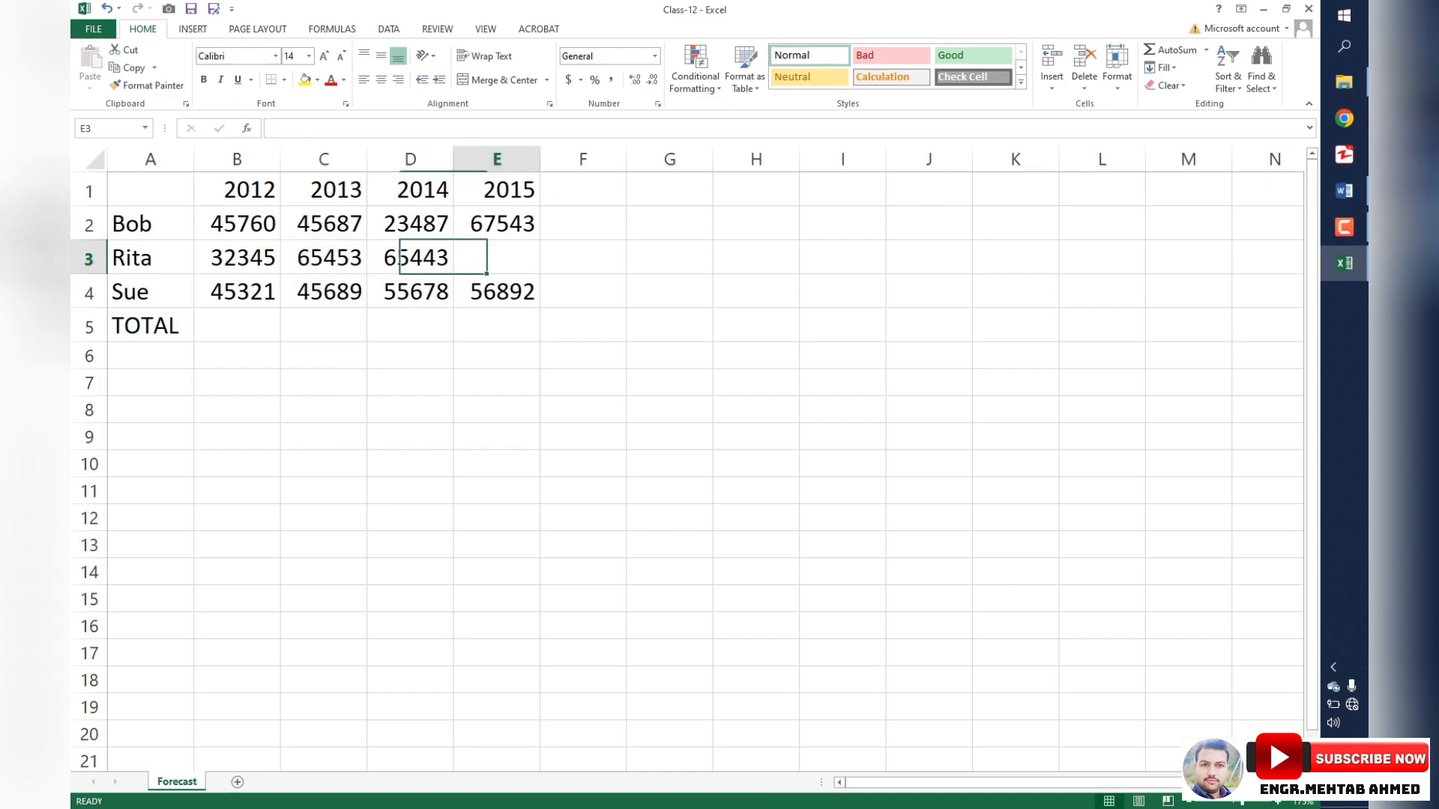
key(Left)
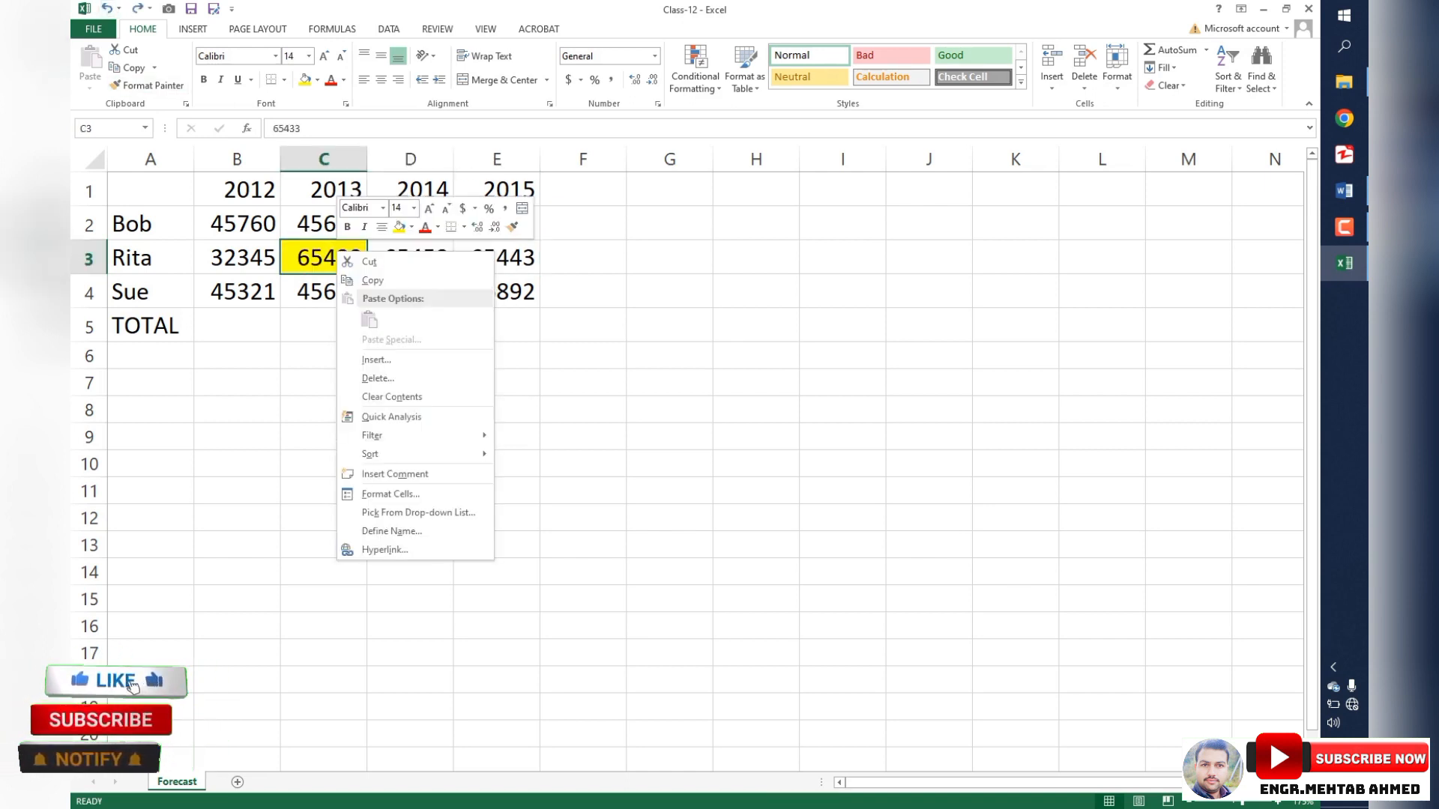
Delete the yellow cell C3 with the cells below shifted up, and undo the deletion
right_click(336, 253)
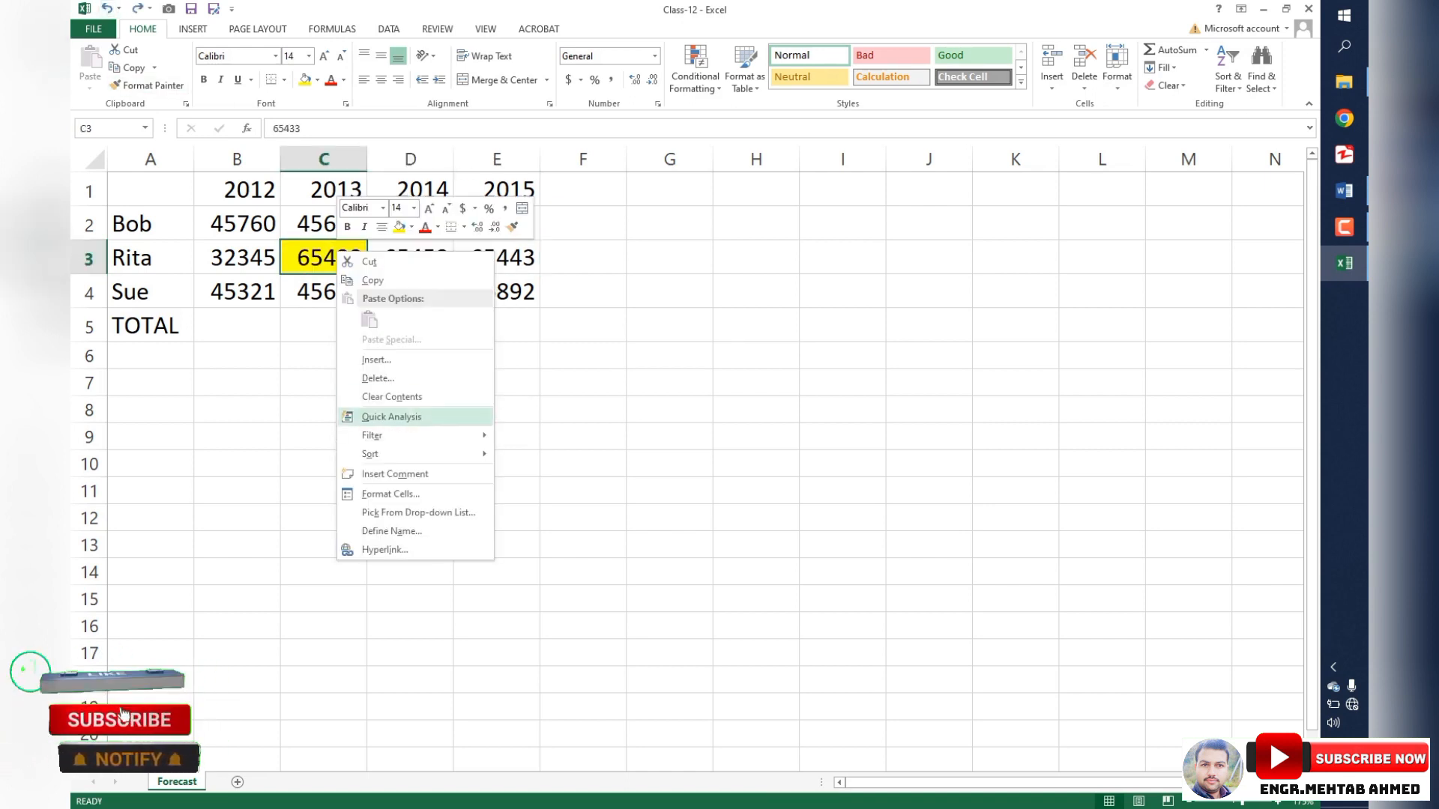
click(378, 378)
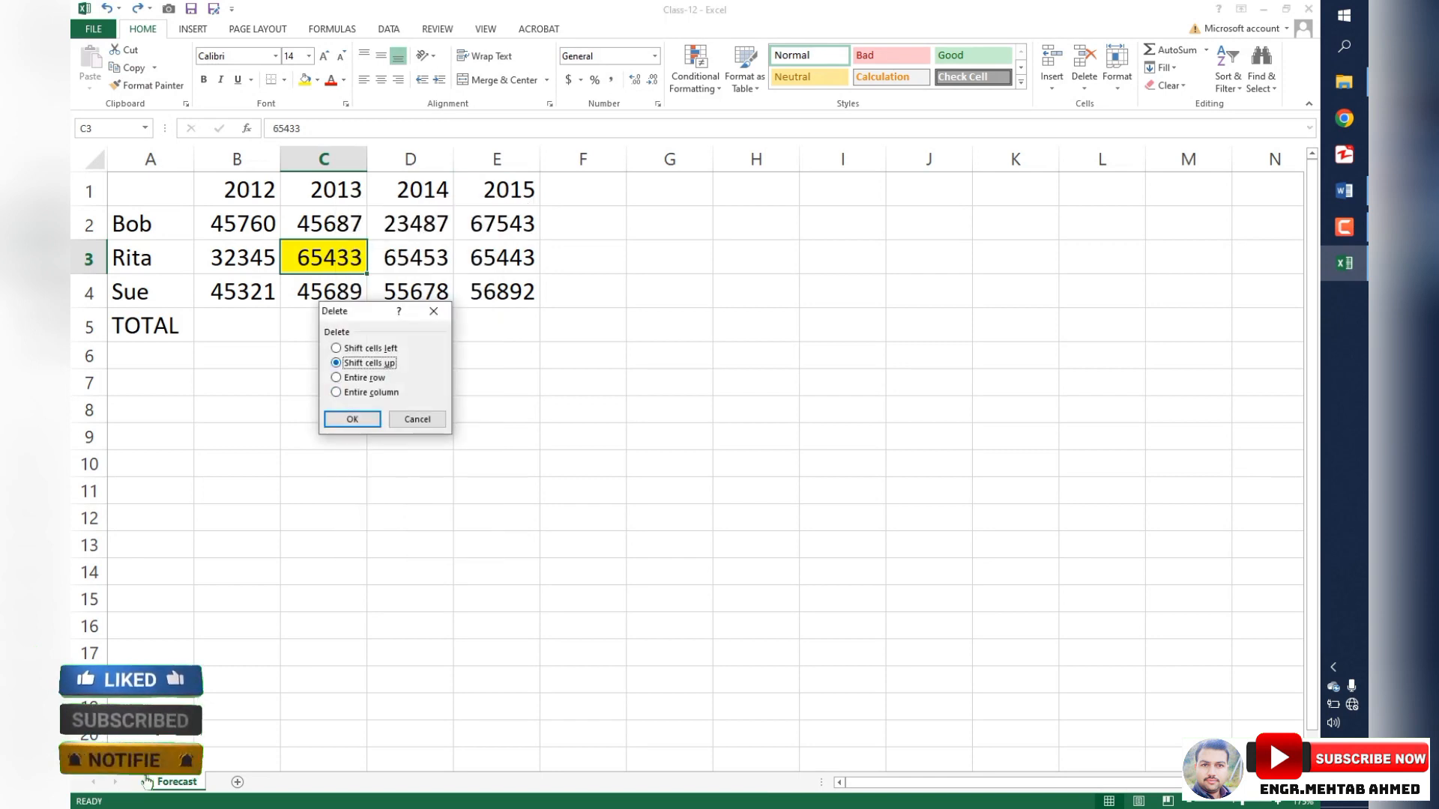
key(Return)
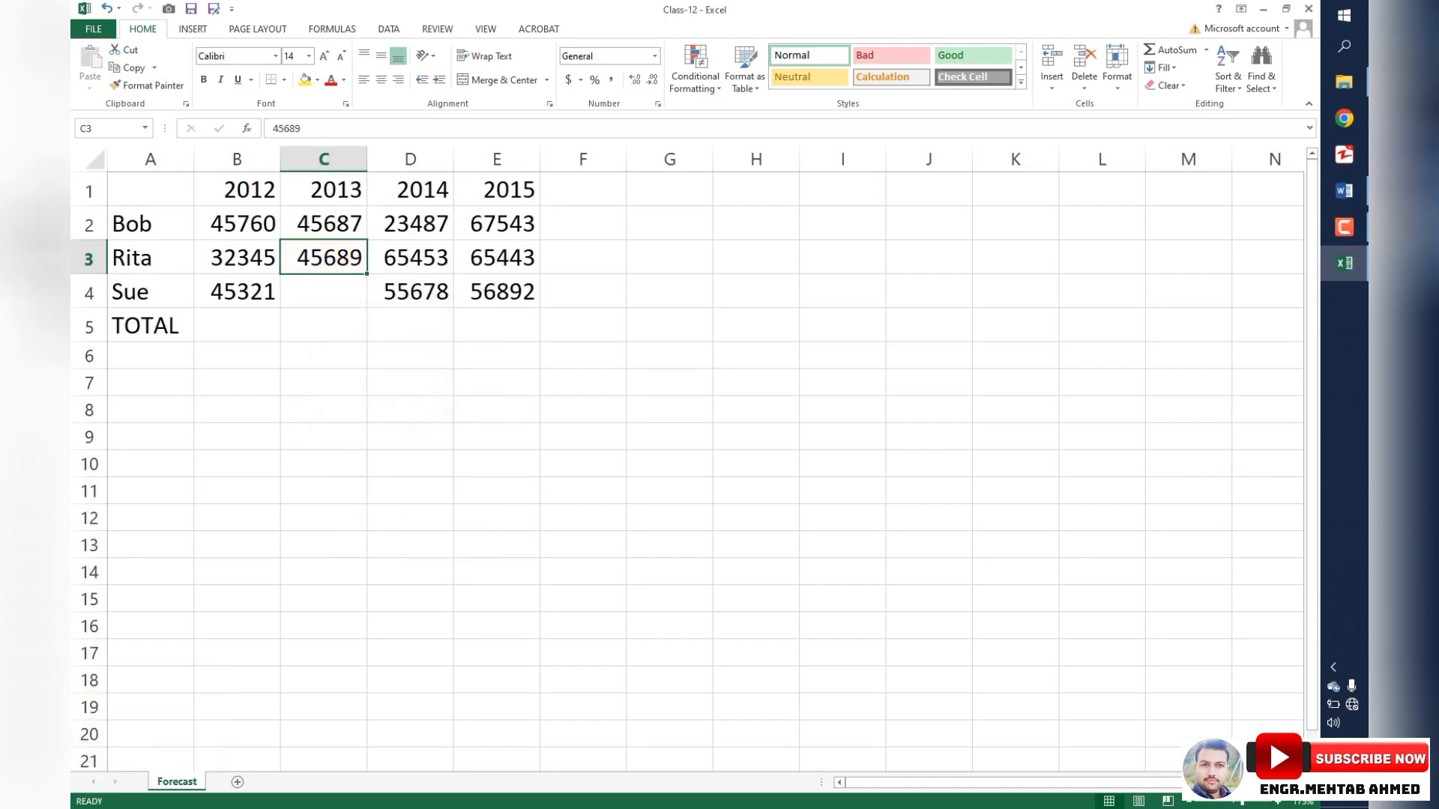
key(ctrl+z)
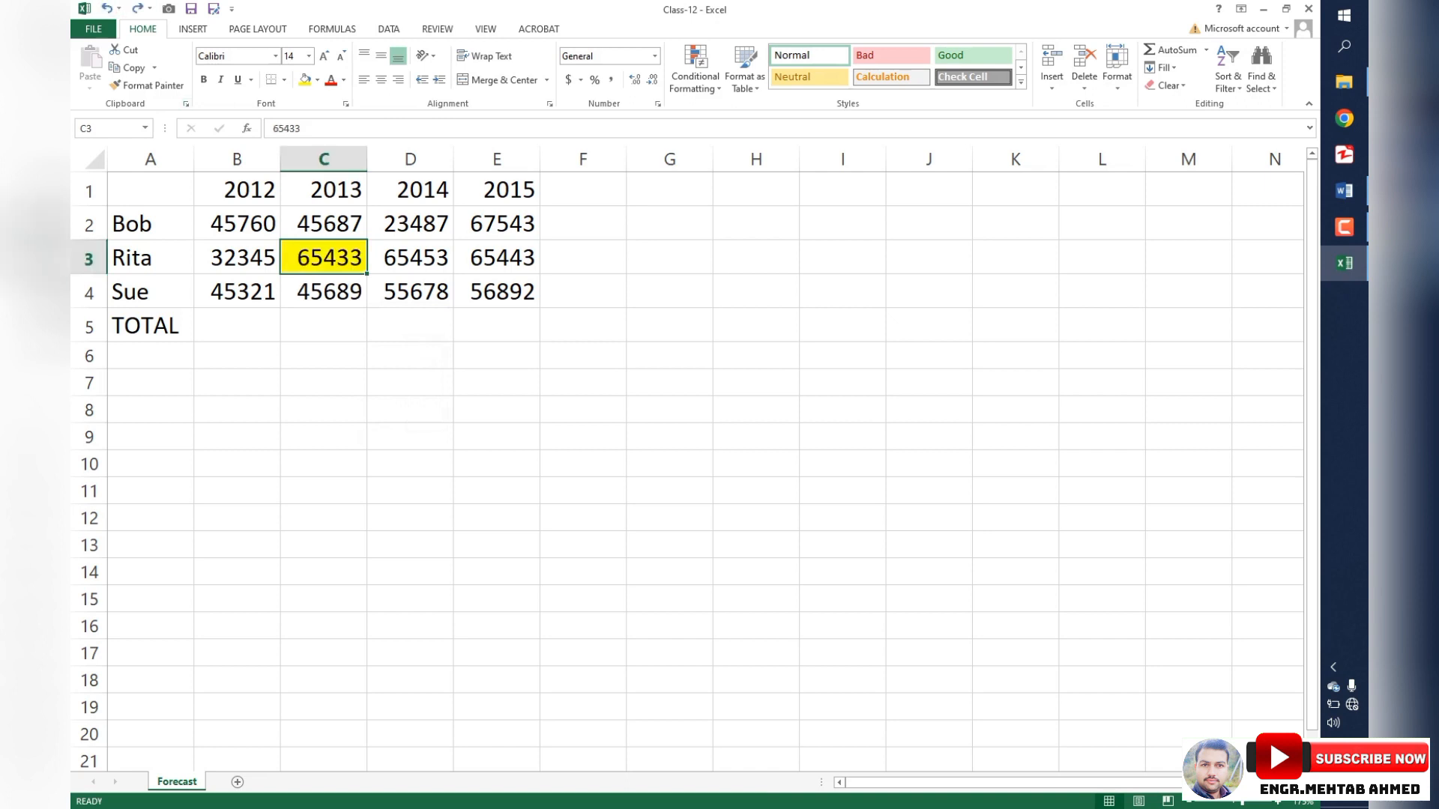
right_click(341, 255)
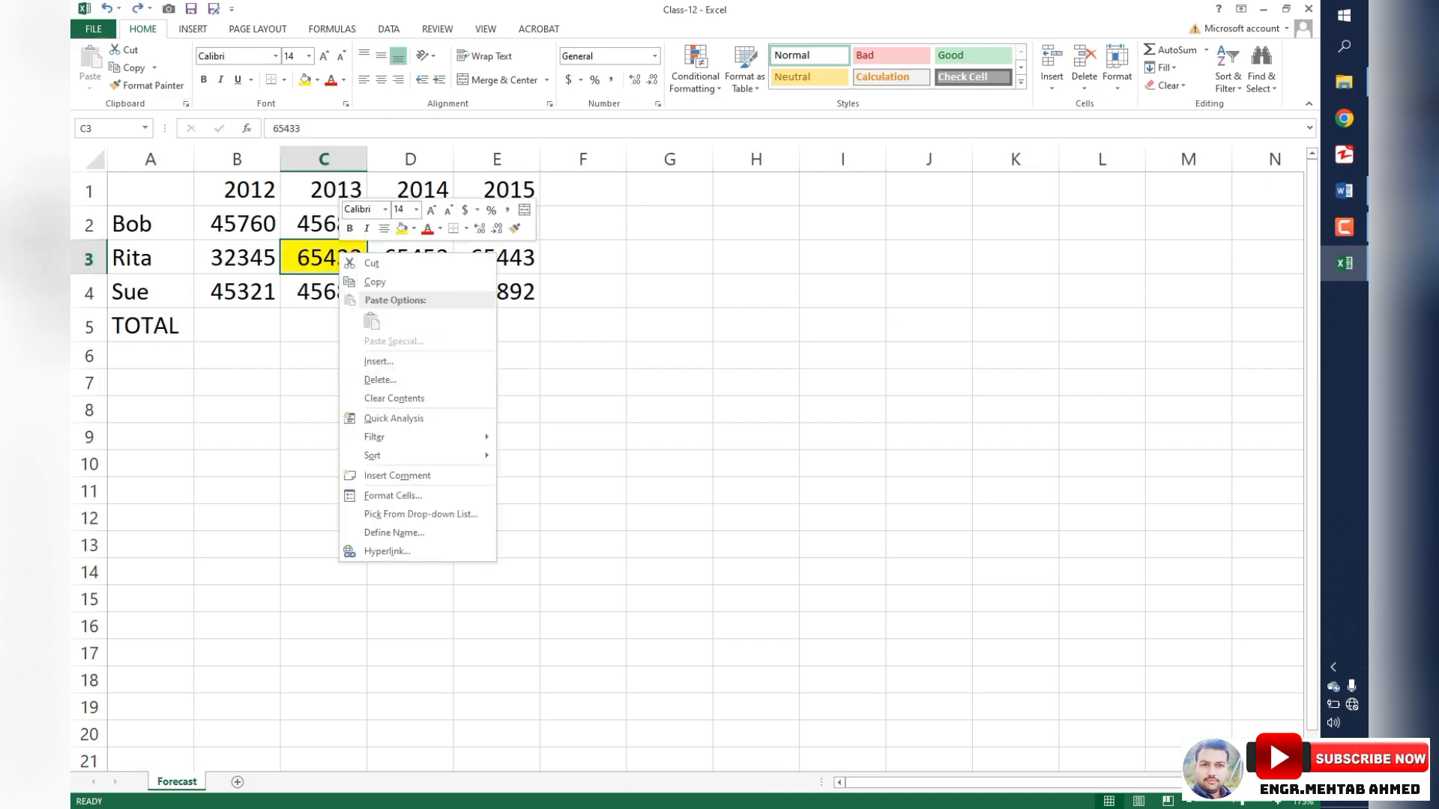
key(Escape)
right_click(316, 251)
key(Escape)
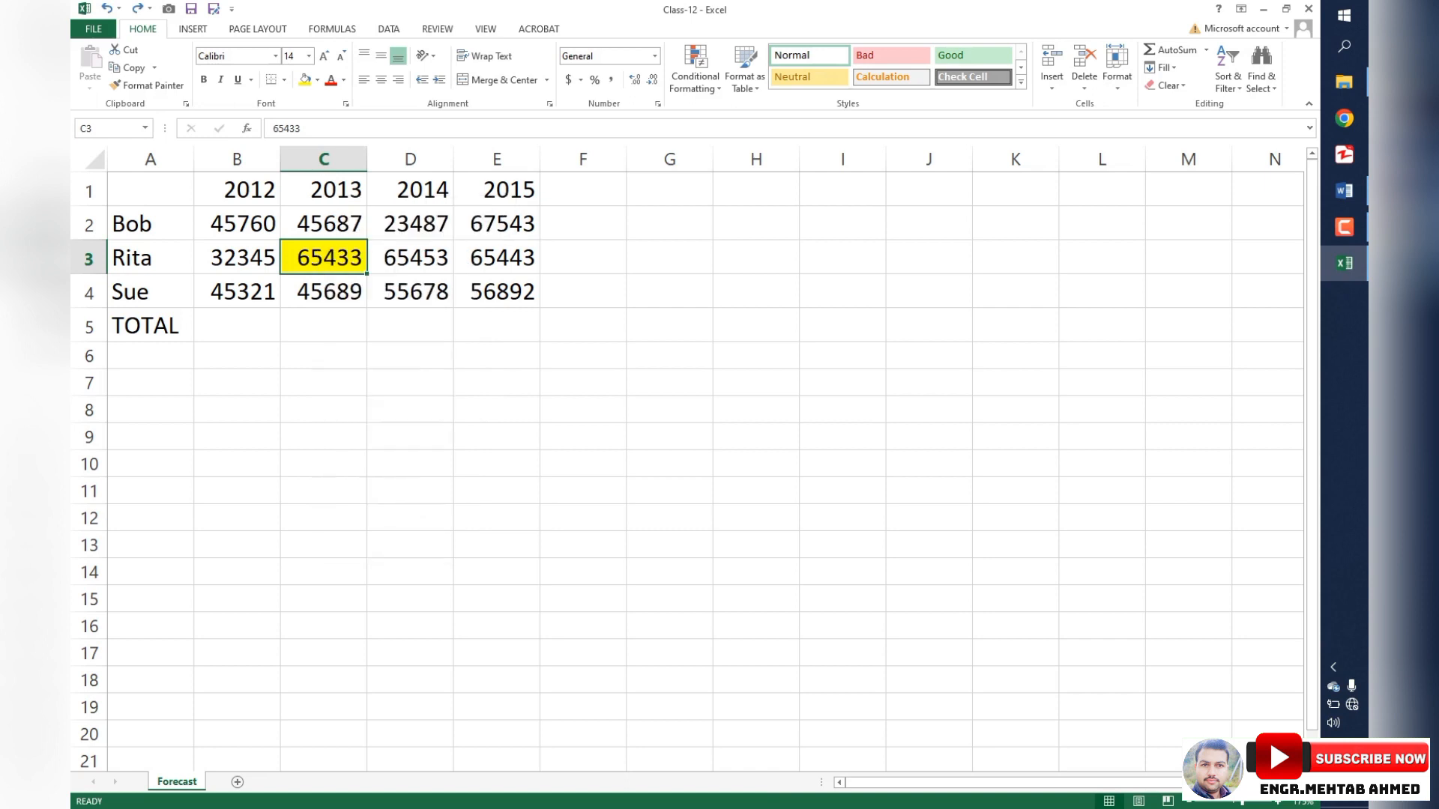
Delete the entire row of cell C3 using the Delete Cells command, and undo the row deletion
click(1084, 82)
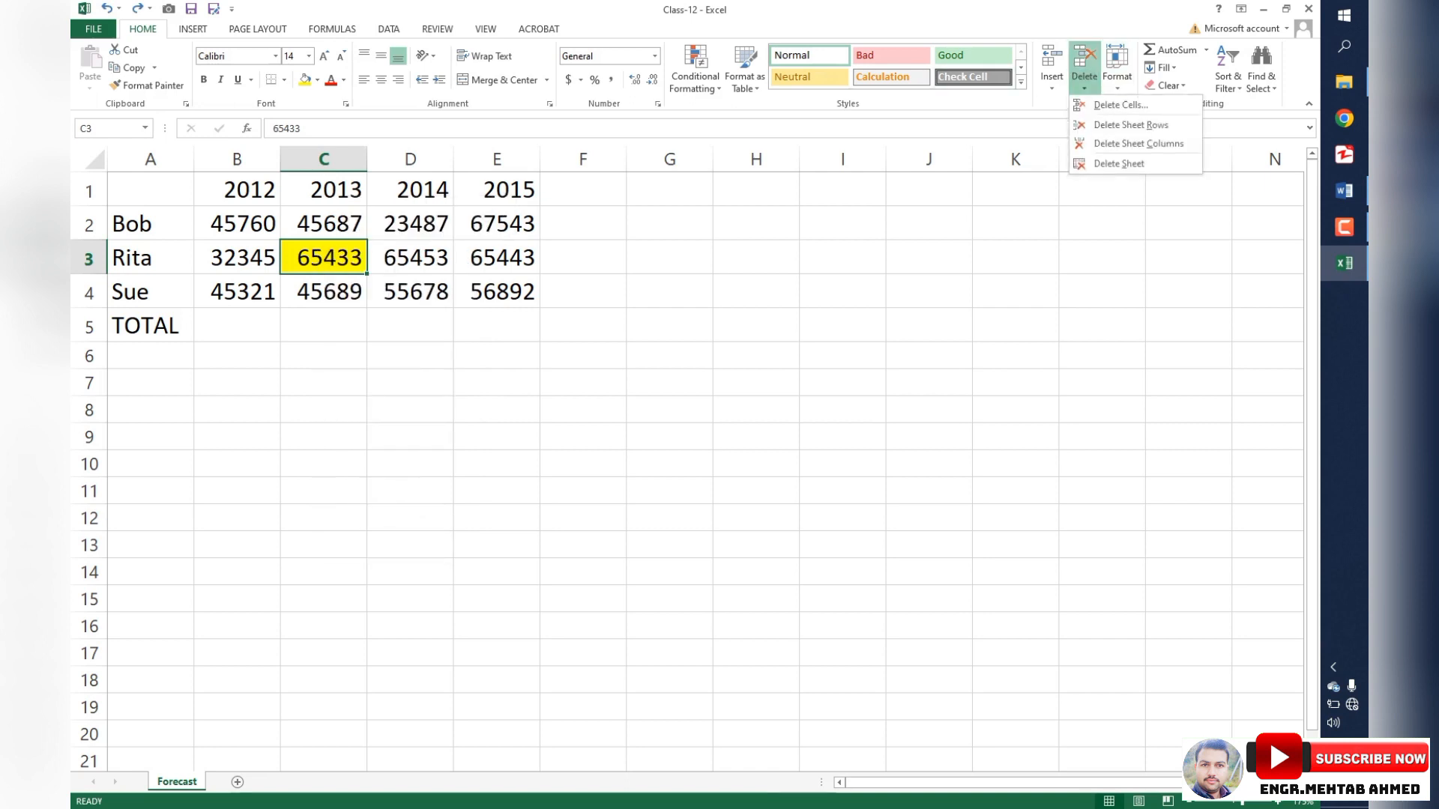
click(1109, 105)
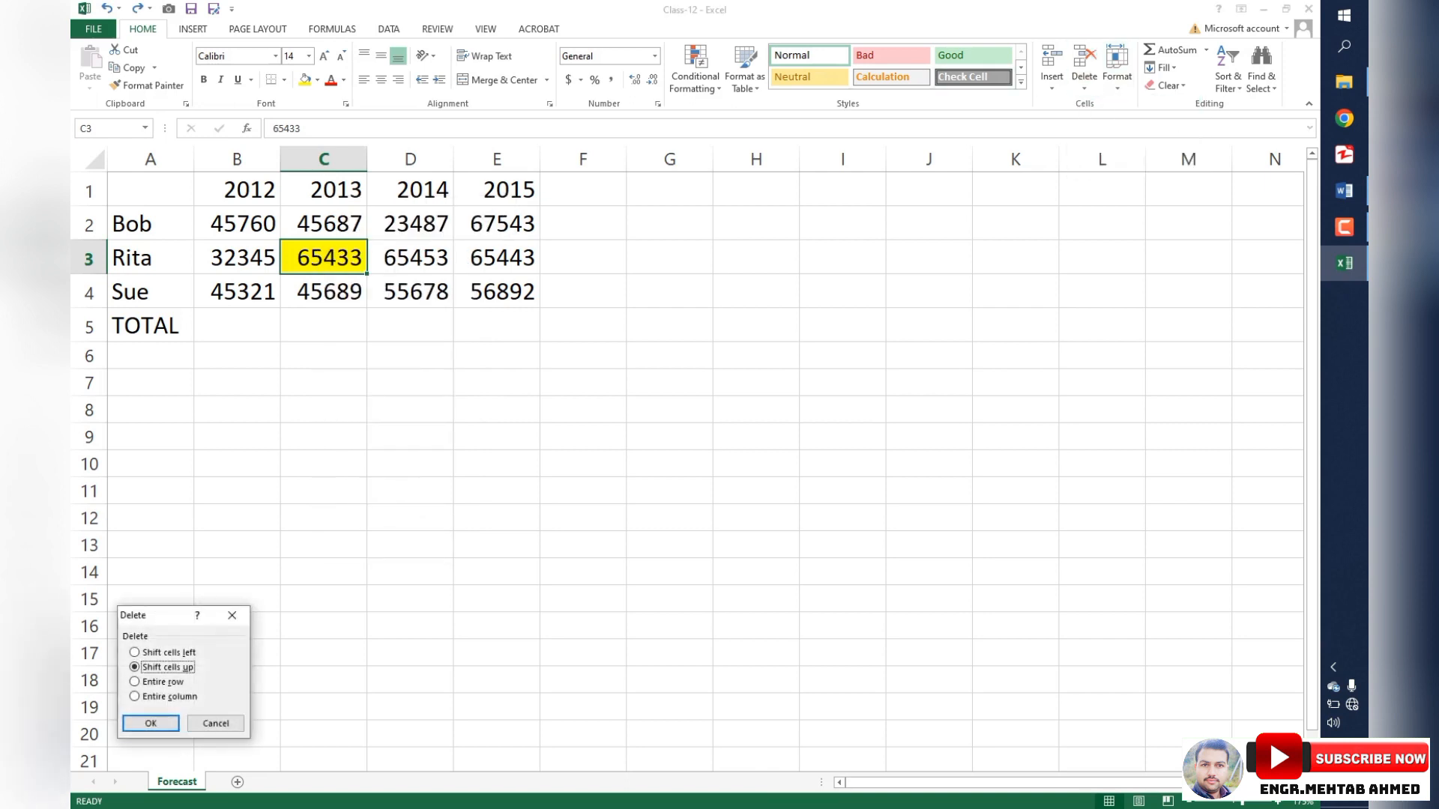
drag(156, 616, 588, 368)
key(r)
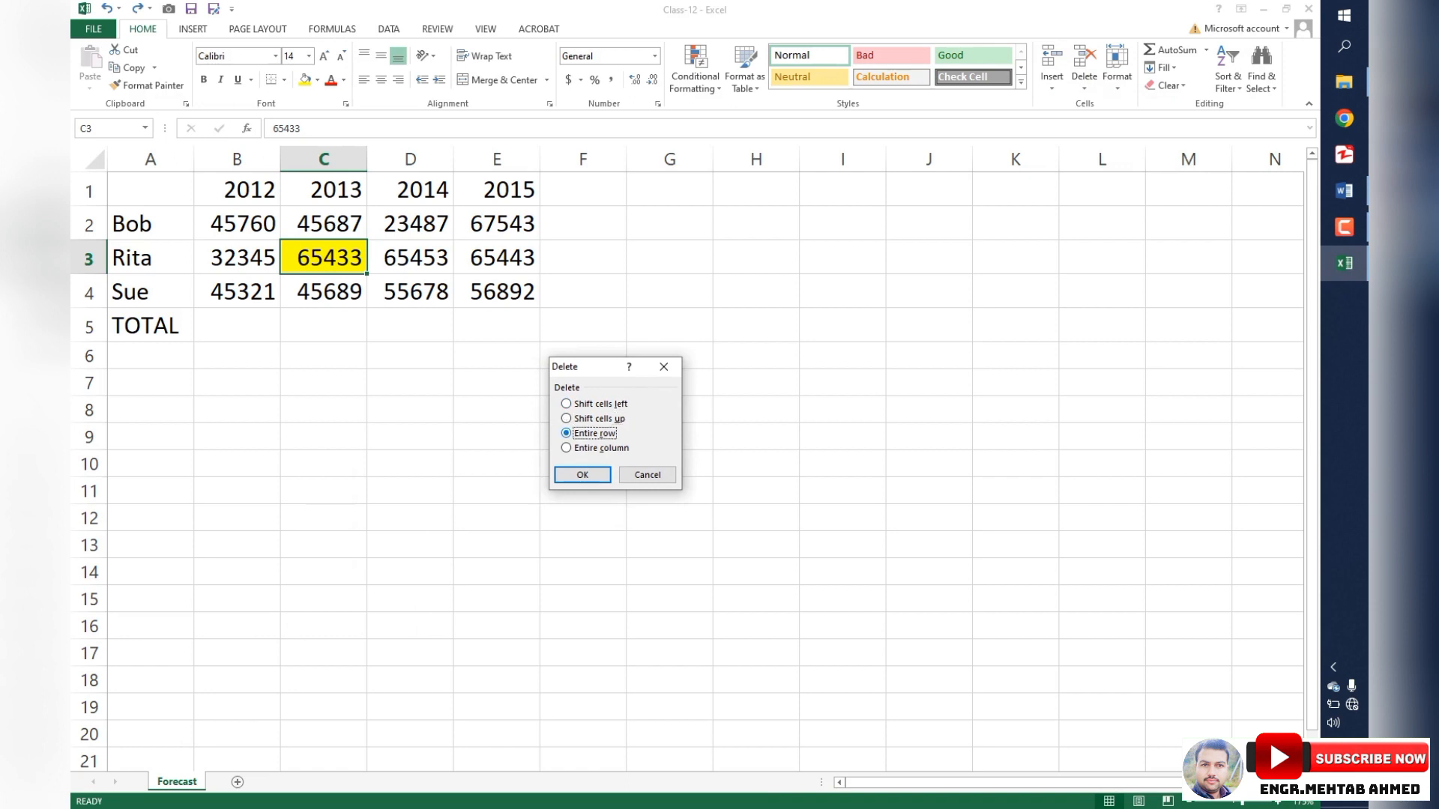
key(Return)
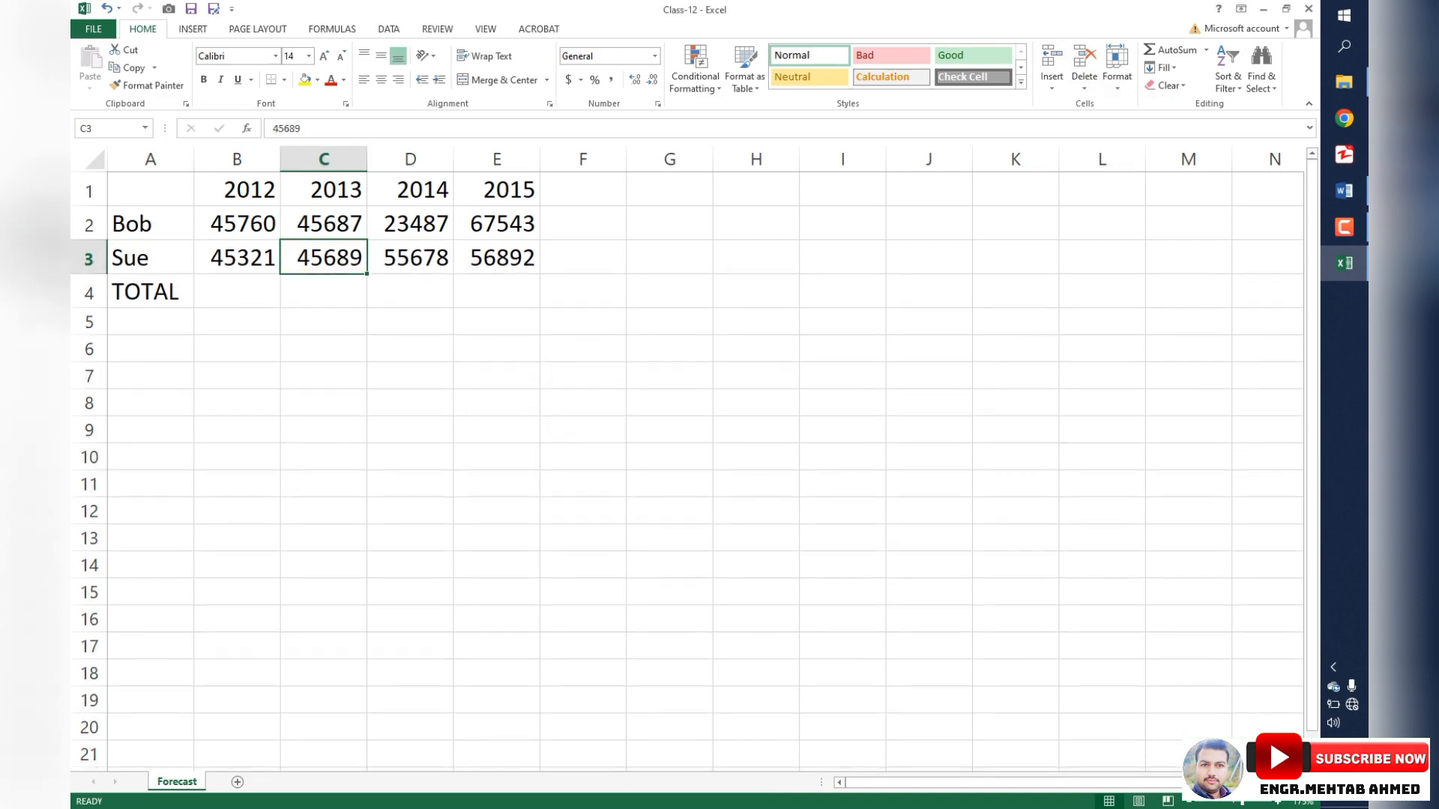
key(ctrl+z)
Delete the entire column containing cell C3 and undo the column deletion
right_click(339, 255)
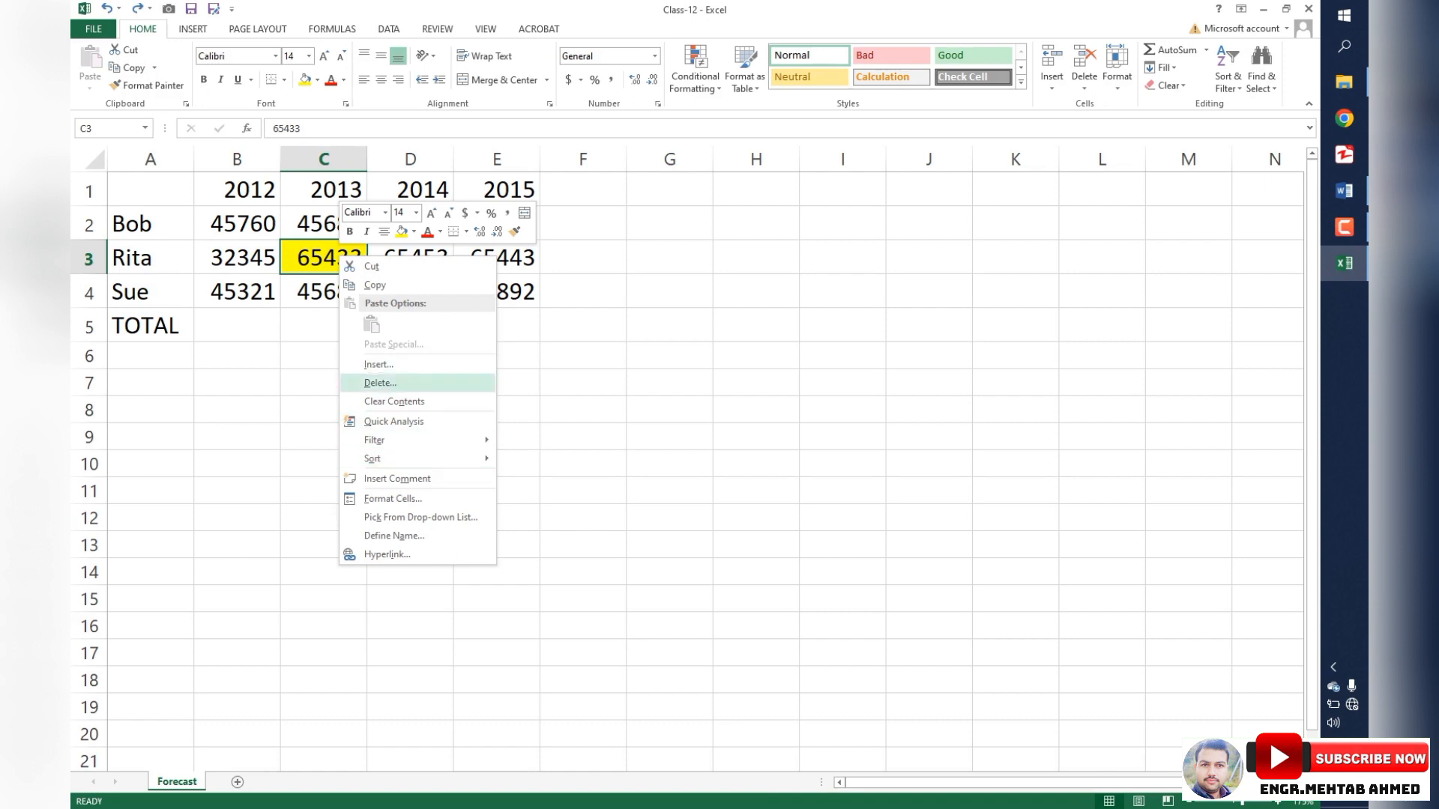
click(380, 383)
click(375, 398)
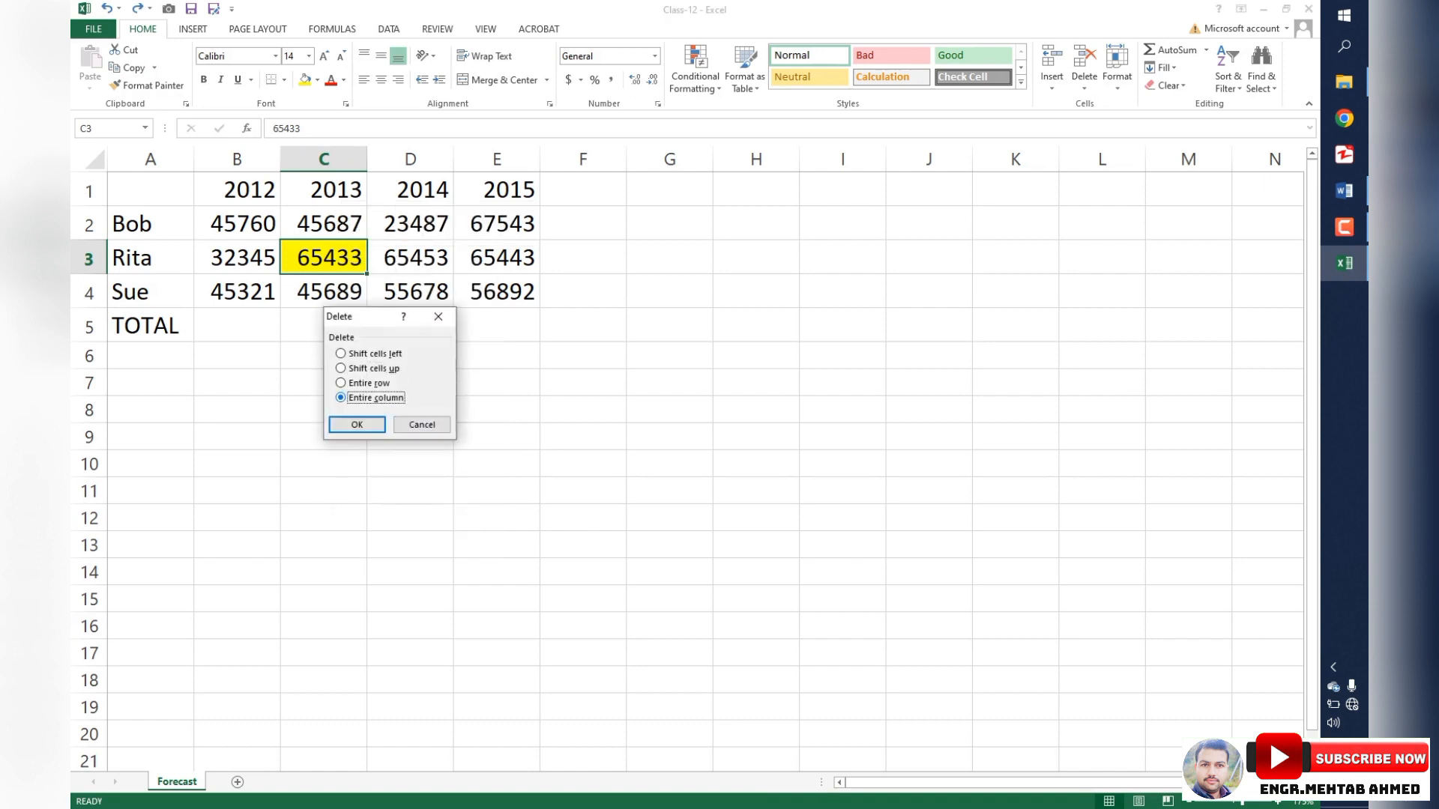
click(357, 425)
key(ctrl+z)
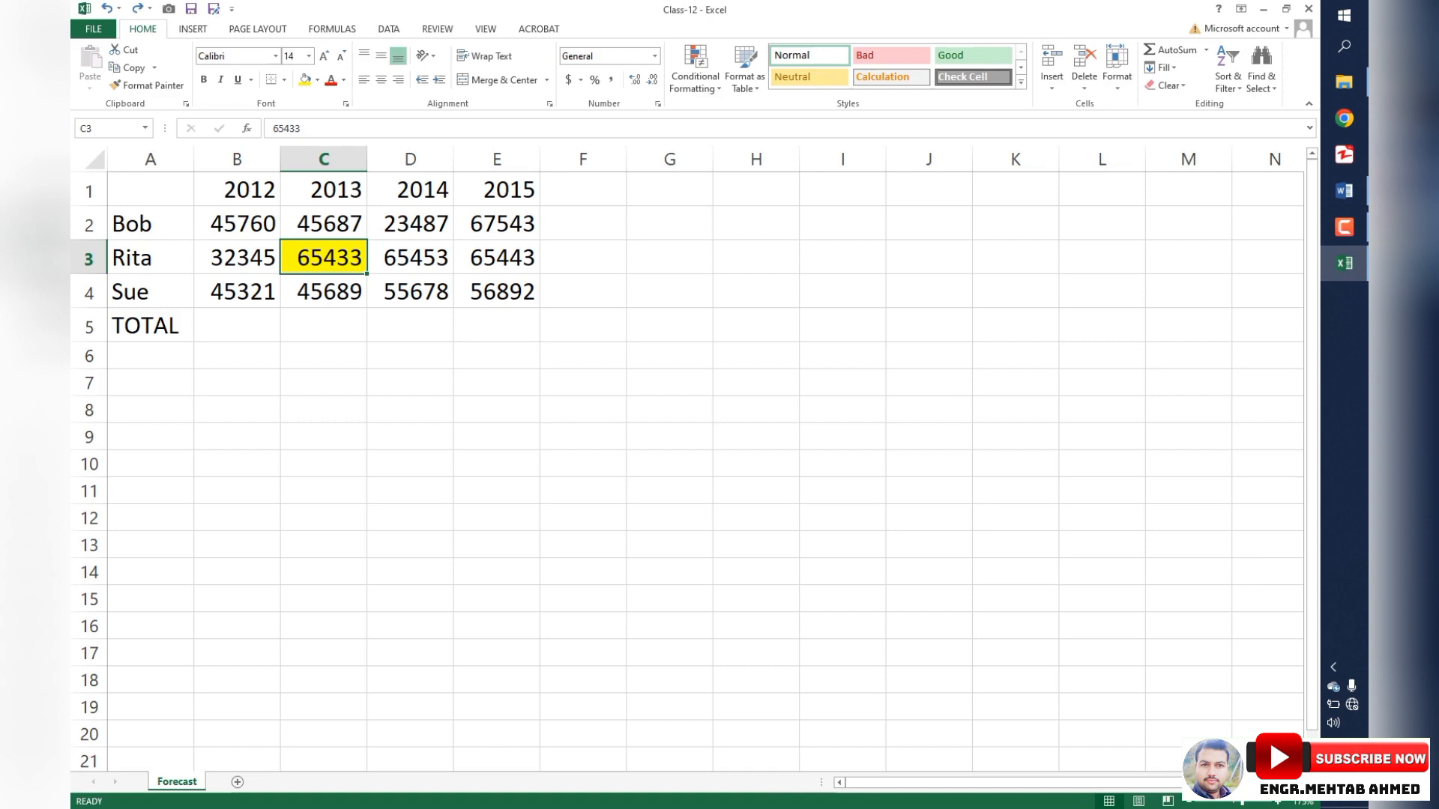
Move the whole 2013 column from column C to column L and back to column C
click(324, 159)
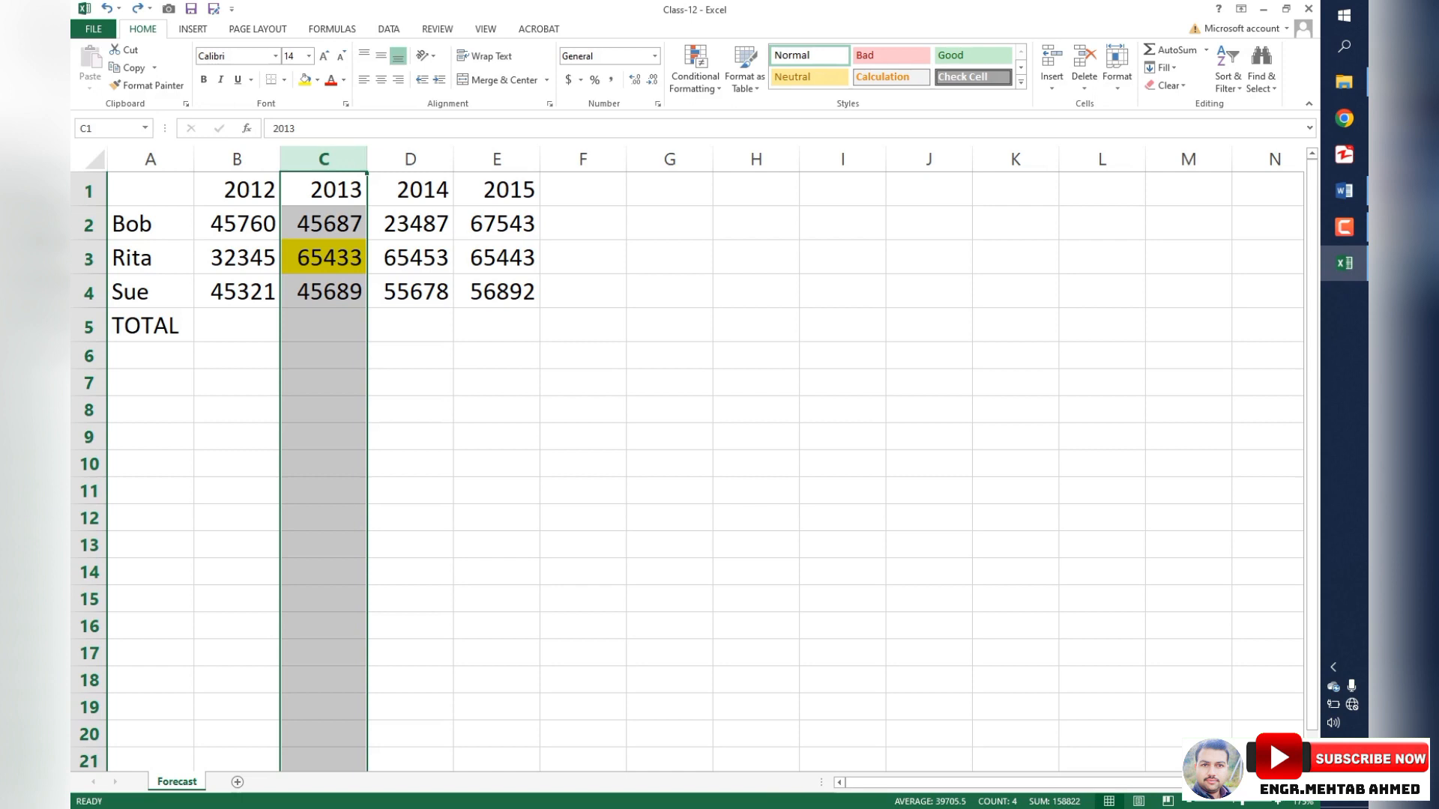
drag(367, 341, 1031, 342)
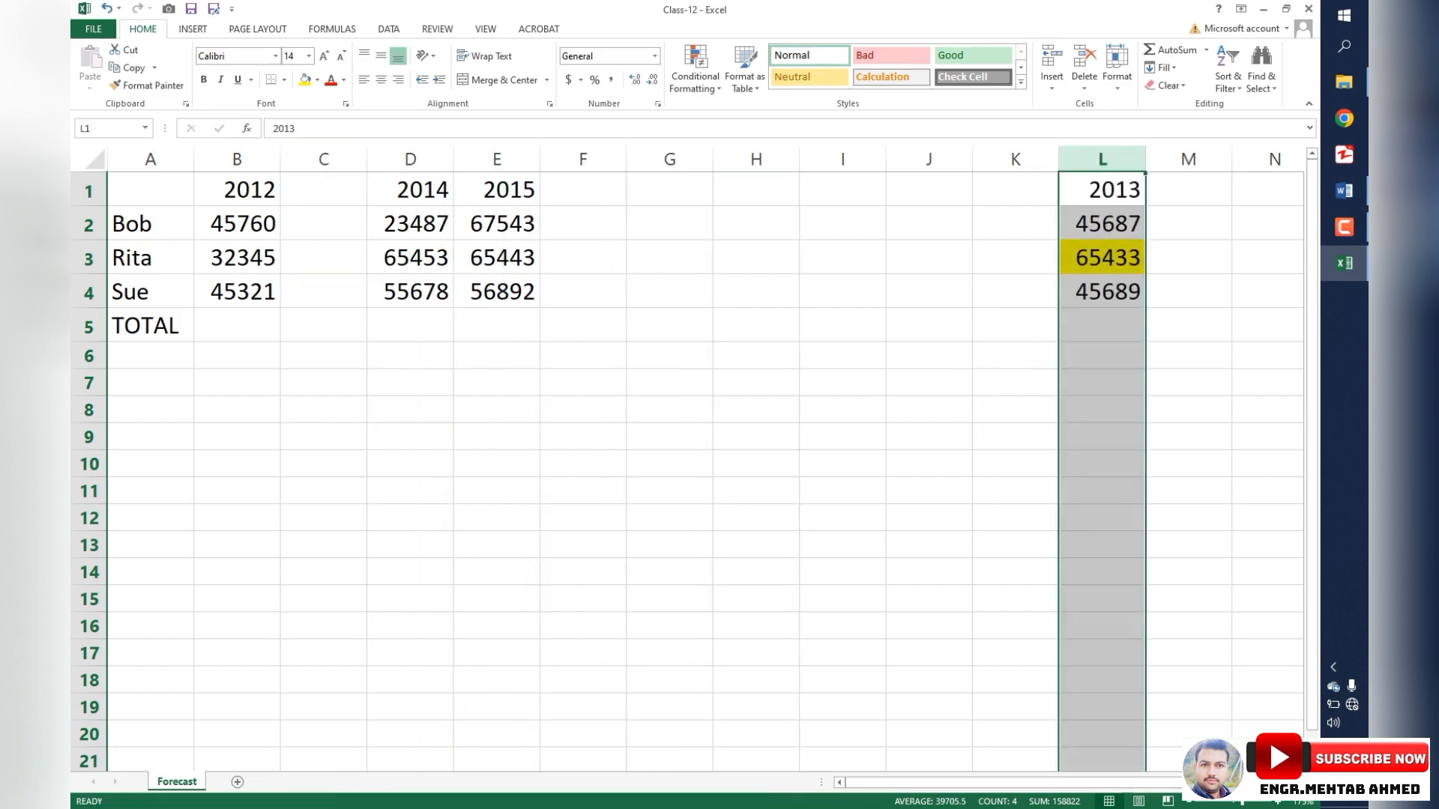
drag(1060, 439, 374, 433)
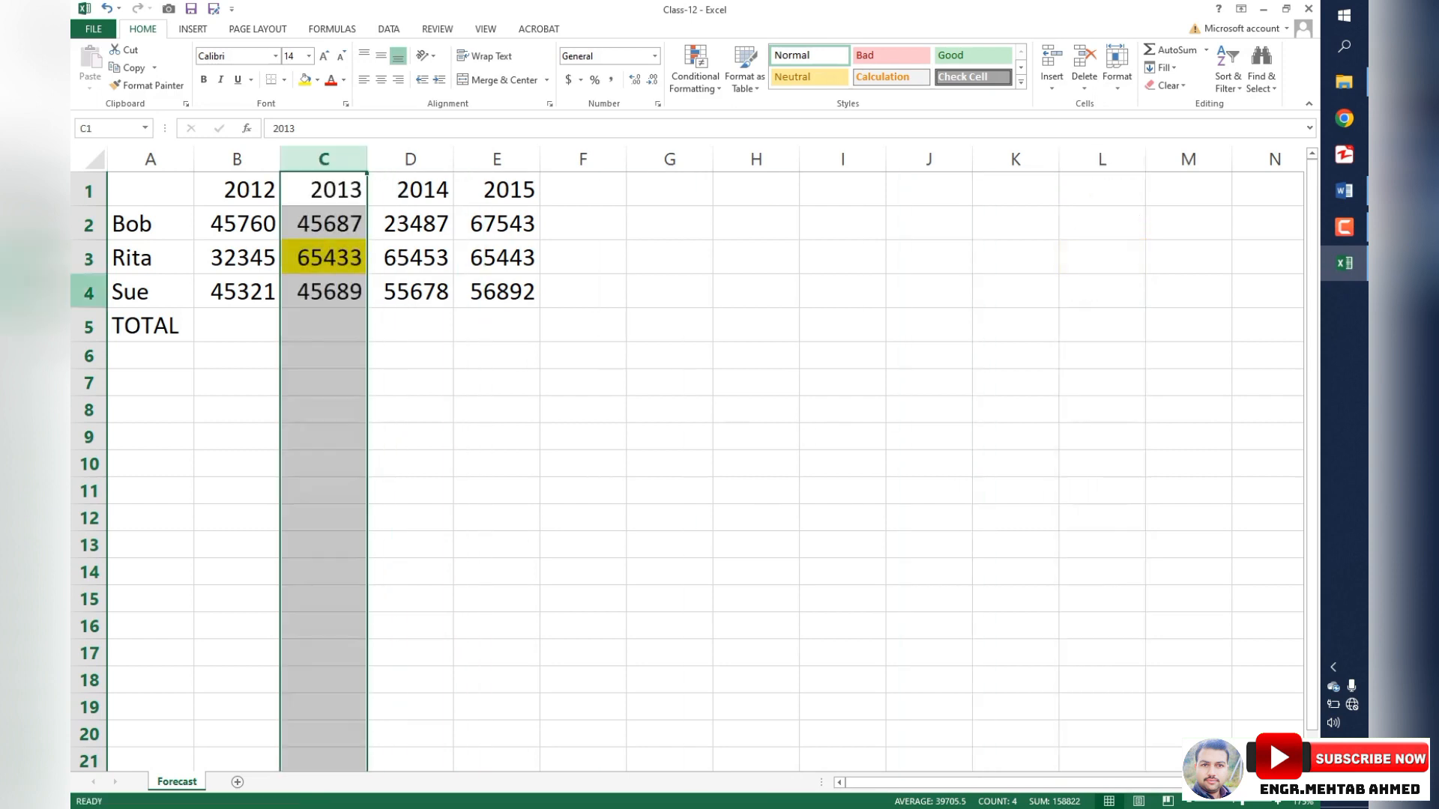
click(88, 257)
mouse_move(285, 274)
mouse_down()
mouse_move(286, 517)
mouse_move(289, 279)
mouse_up()
click(583, 463)
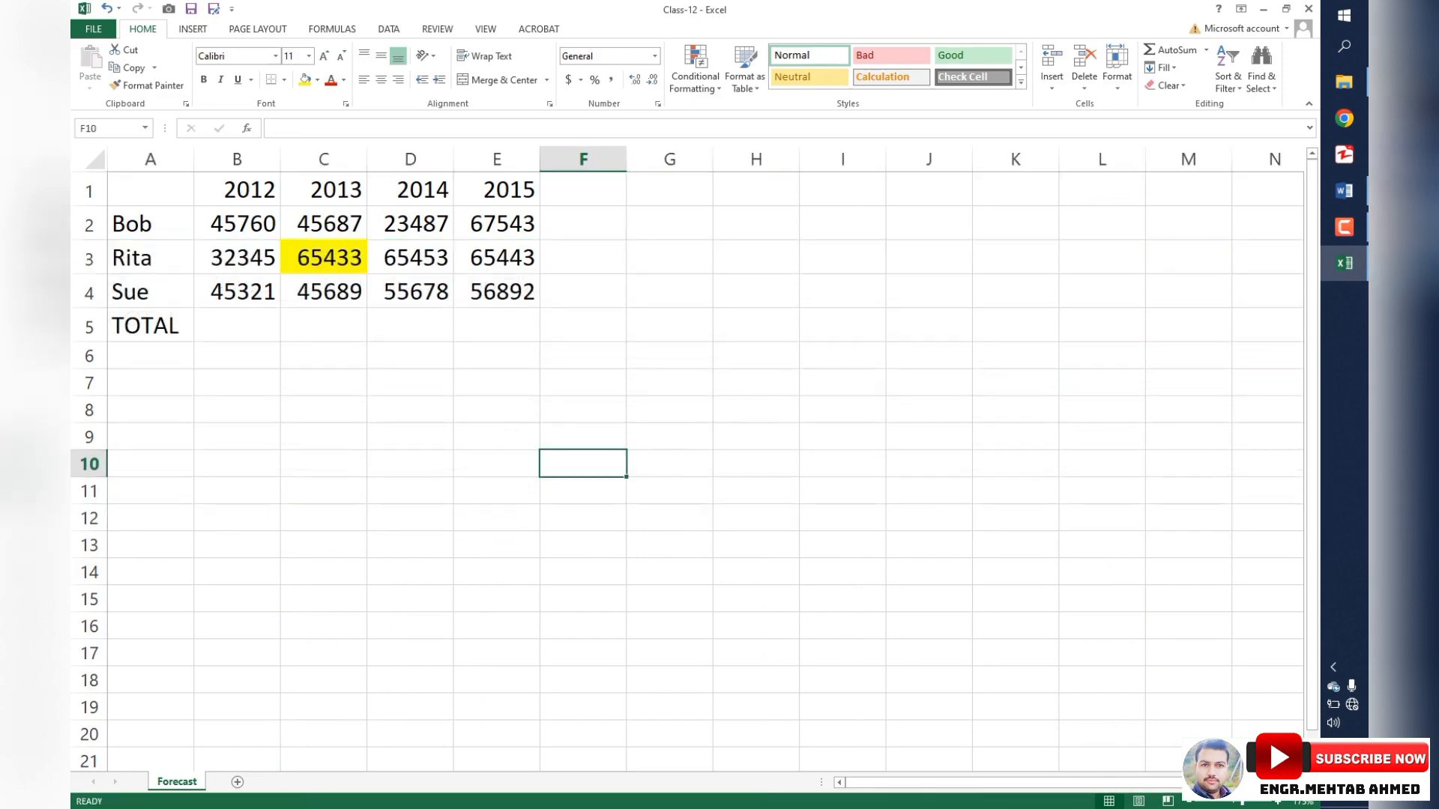